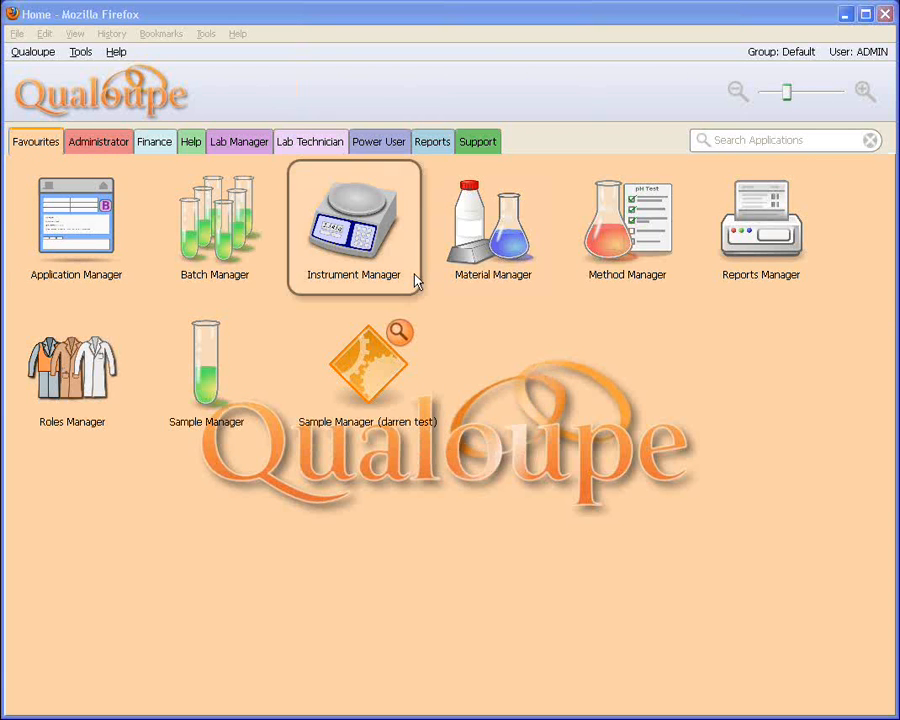
# - View the Management Overview report's sample dashboard across its full width, then return to the home page
pyautogui.click(433, 142)
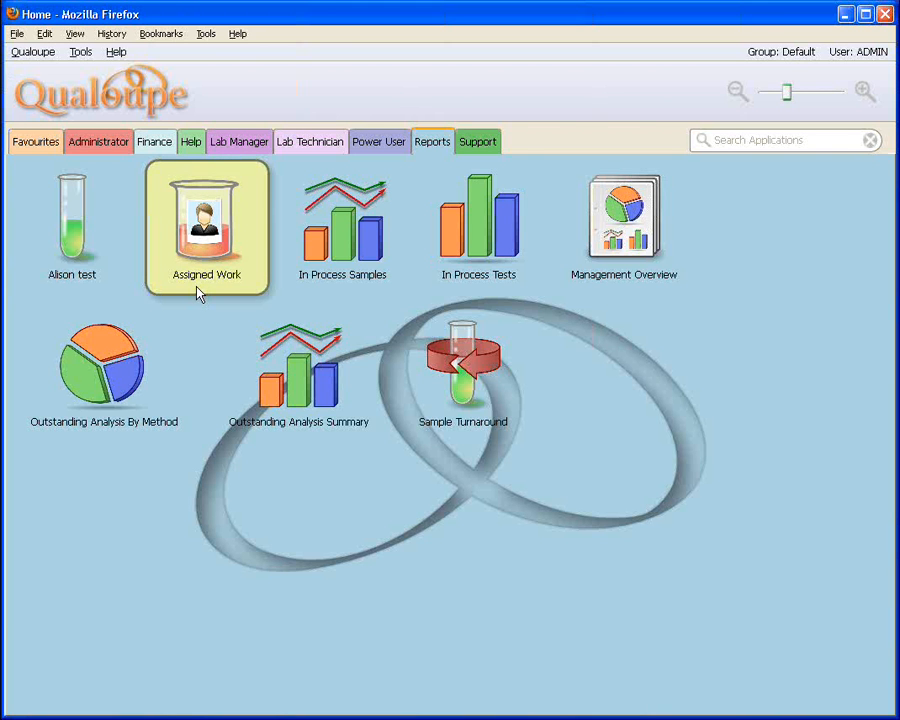
pyautogui.click(632, 277)
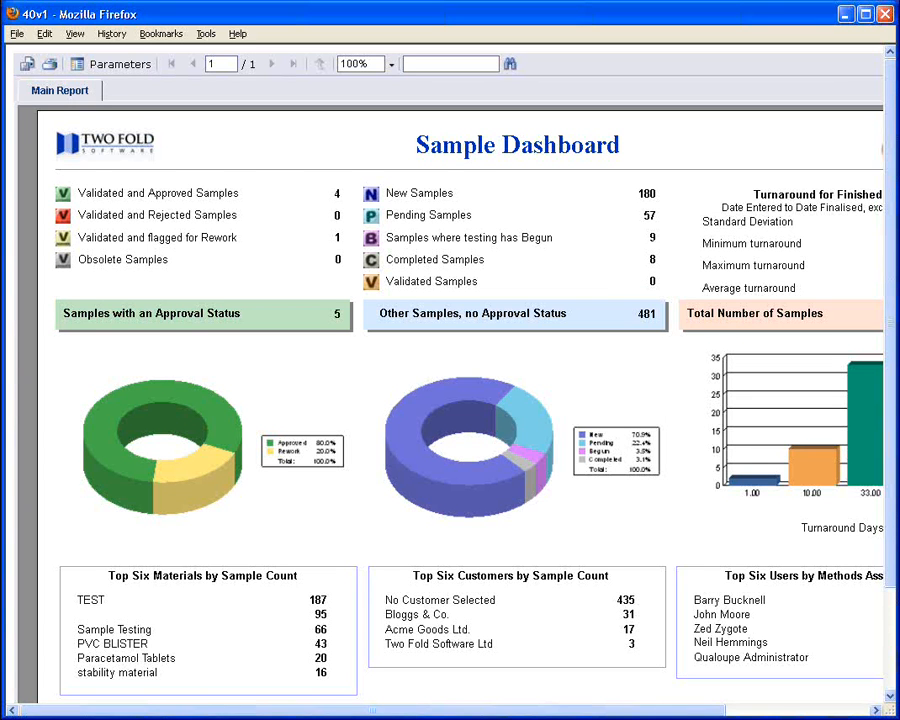
pyautogui.moveTo(597, 712); pyautogui.dragTo(712, 715)
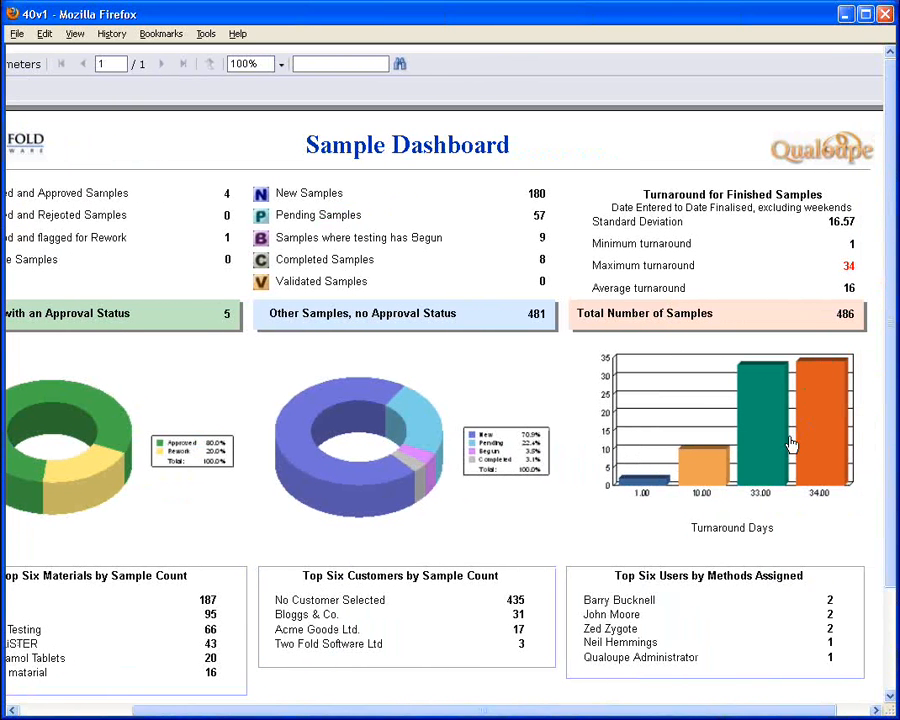
pyautogui.moveTo(592, 712); pyautogui.dragTo(465, 716)
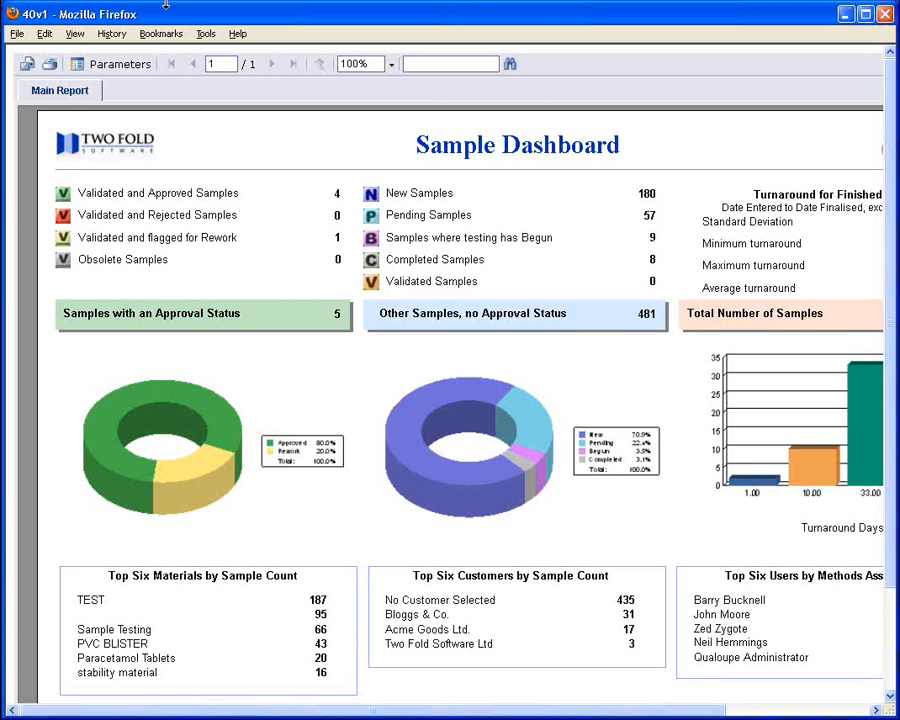
pyautogui.click(118, 34)
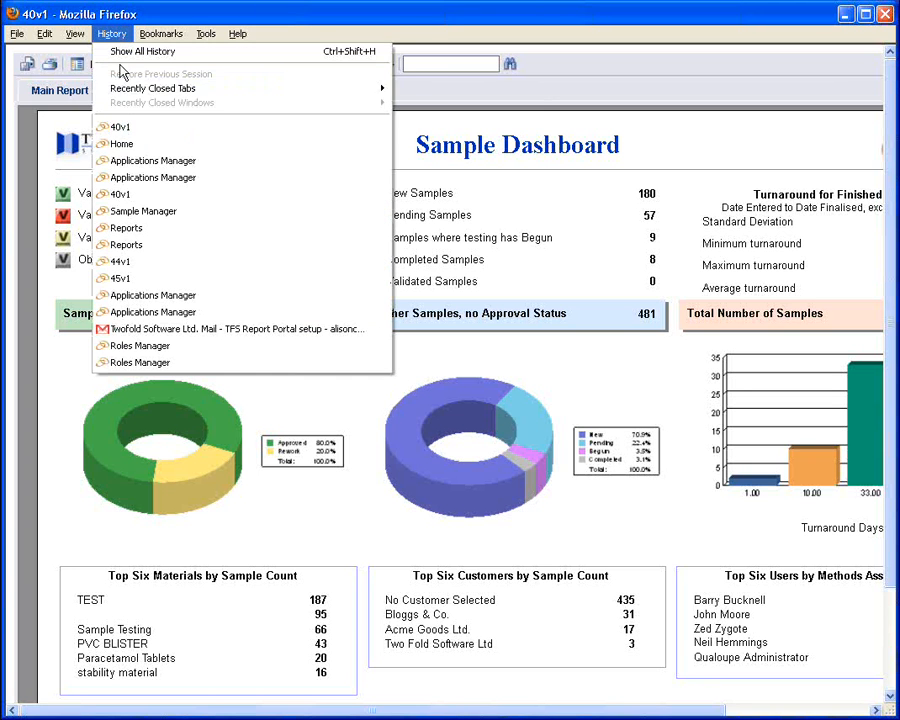
pyautogui.click(116, 146)
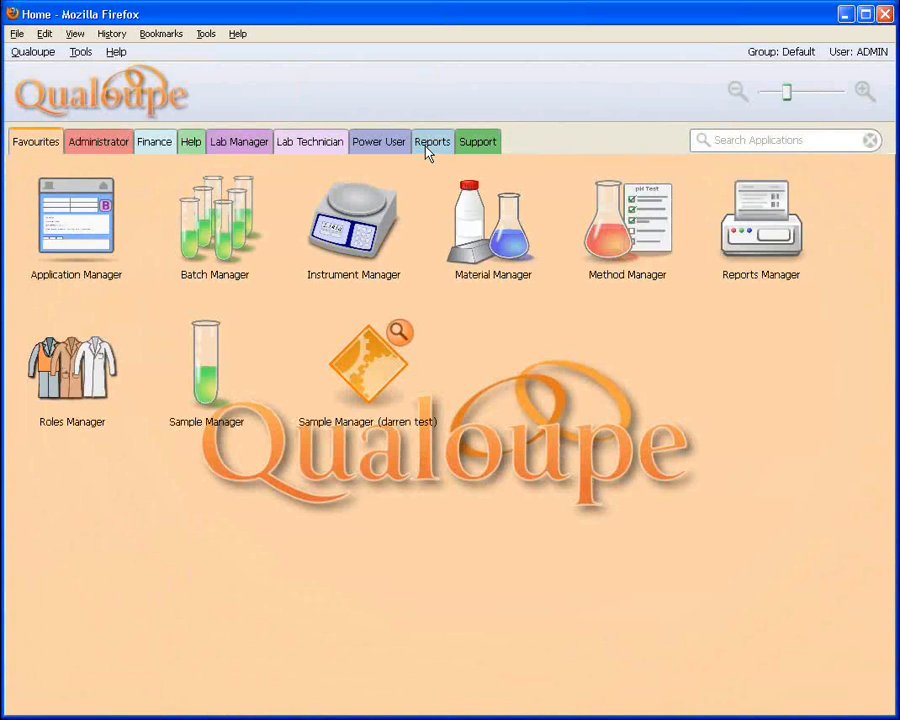
# - Add the Management Overview report to the favourites and show the favourite applications
pyautogui.click(428, 150)
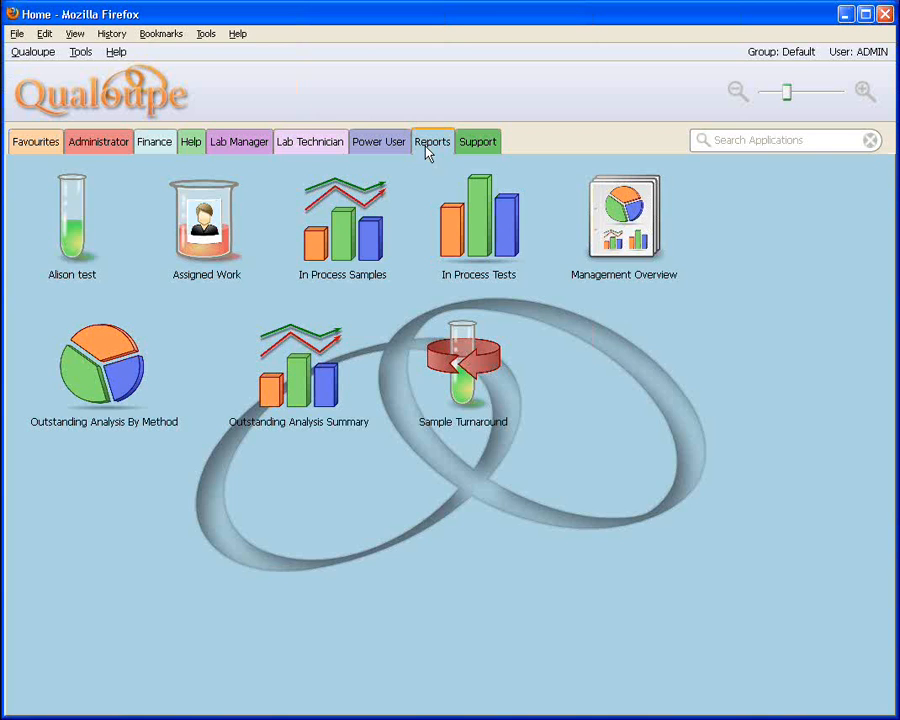
pyautogui.click(24, 146)
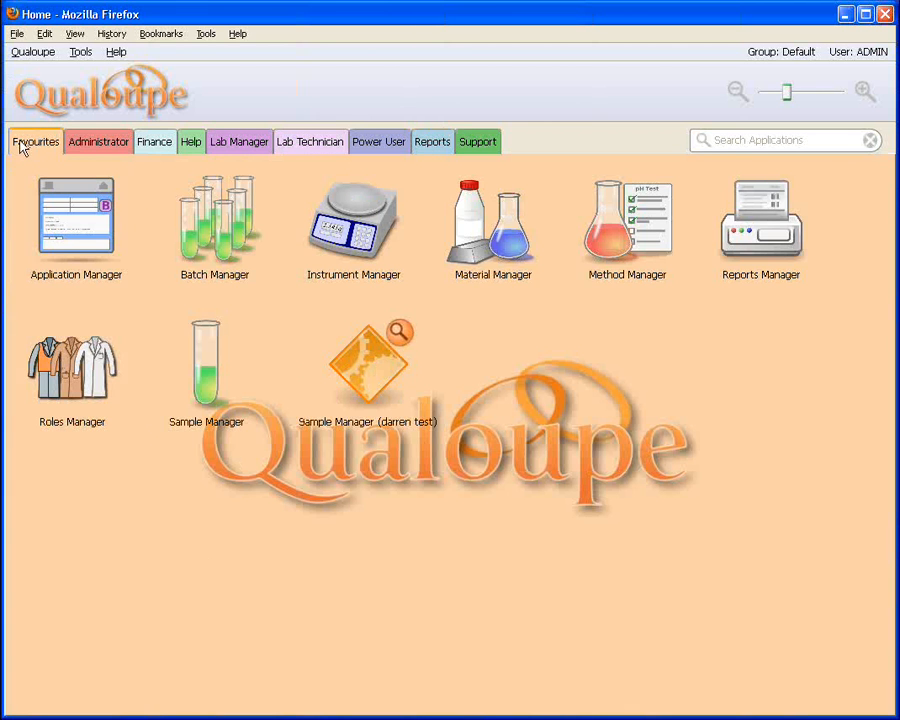
pyautogui.click(438, 143)
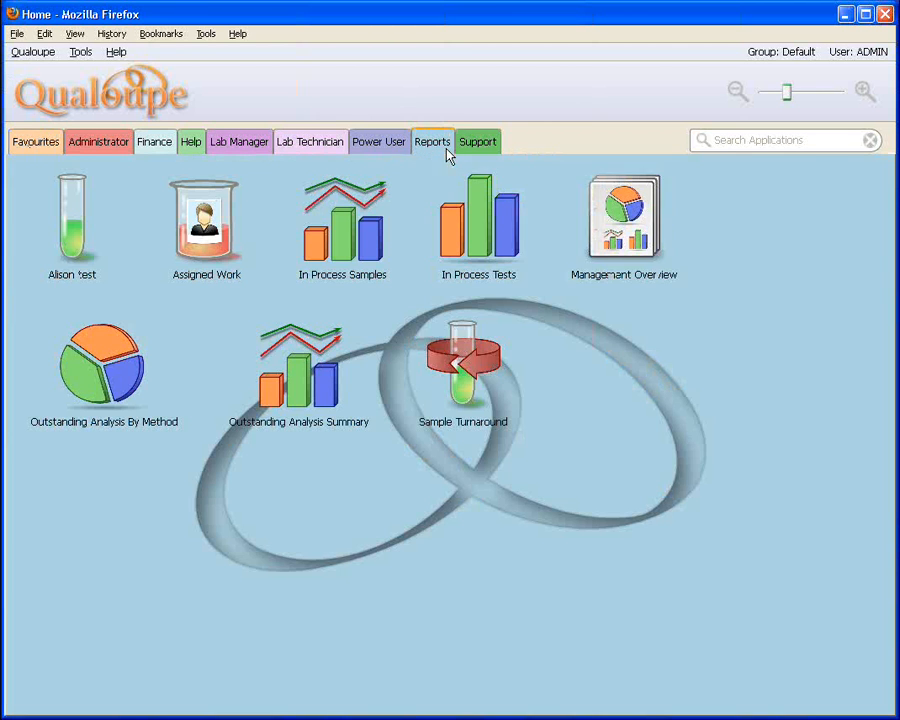
pyautogui.rightClick(636, 218)
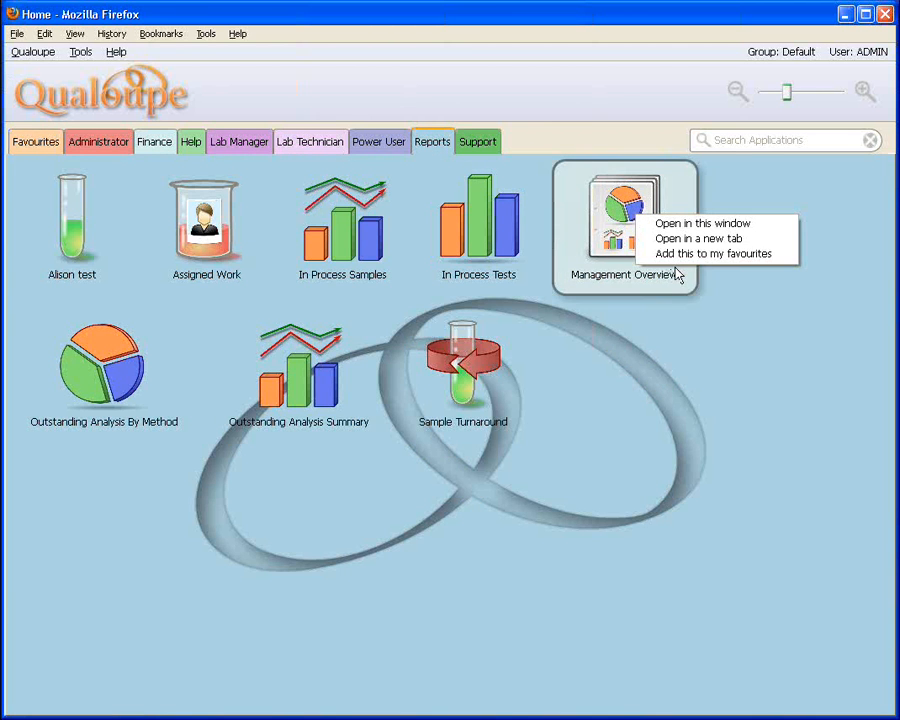
pyautogui.click(665, 254)
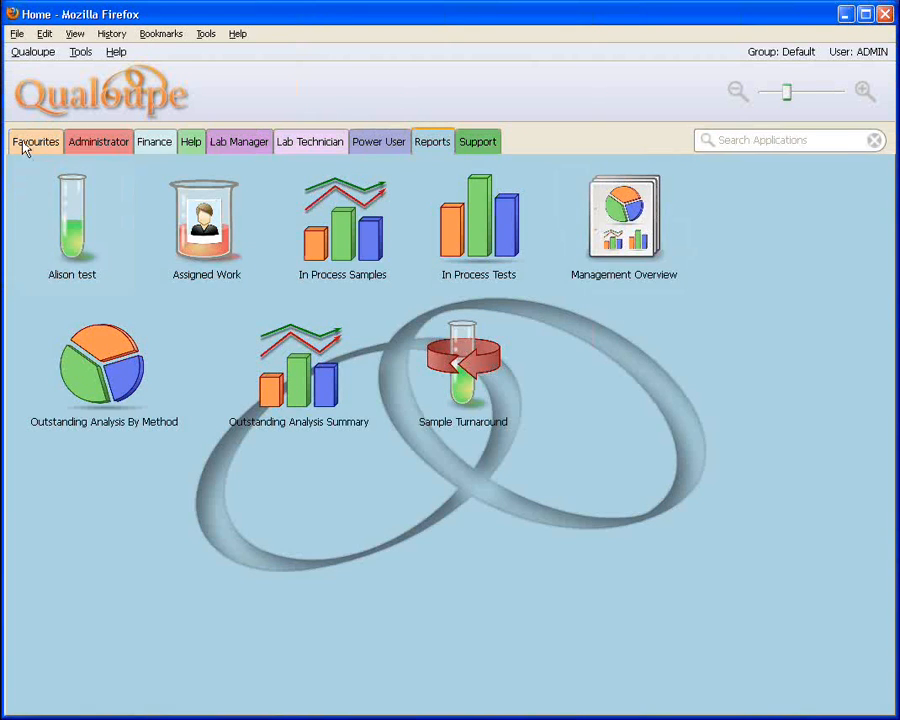
pyautogui.click(25, 145)
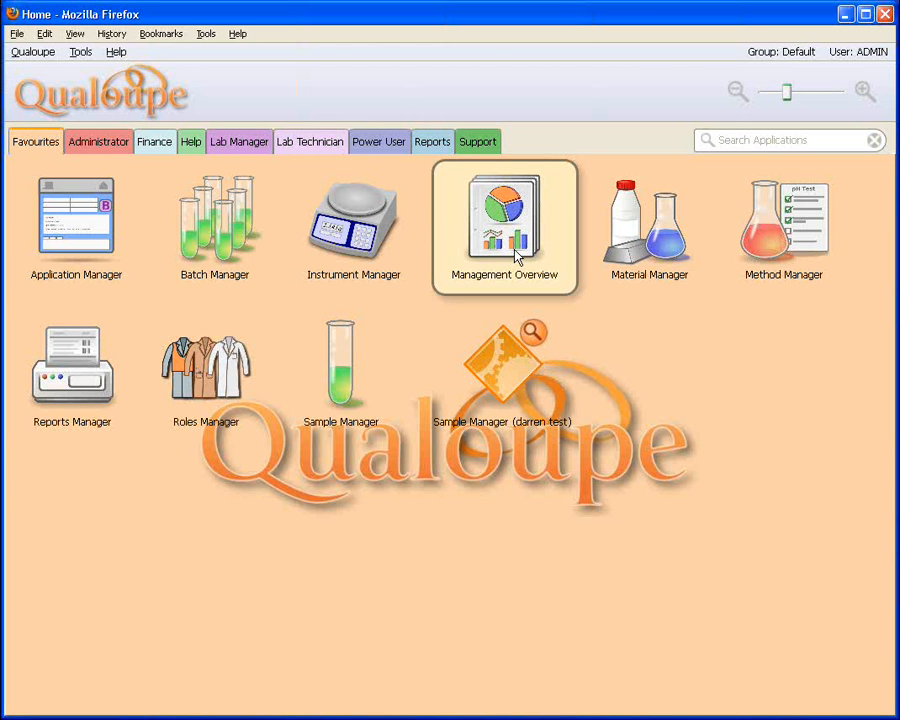
# - Load the Management Overview record in Reports Manager
pyautogui.click(76, 410)
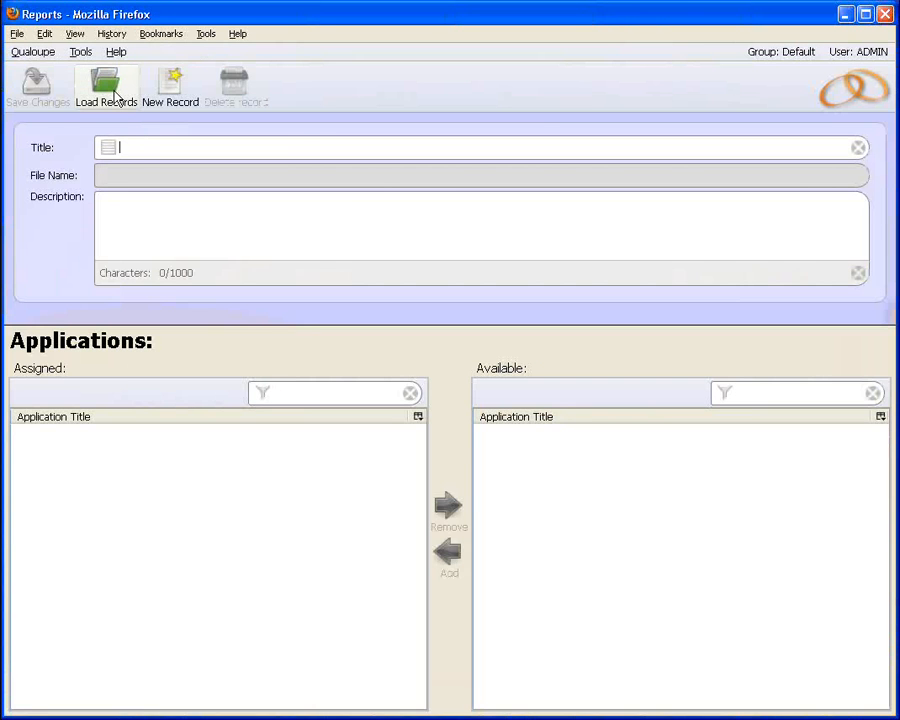
pyautogui.click(116, 96)
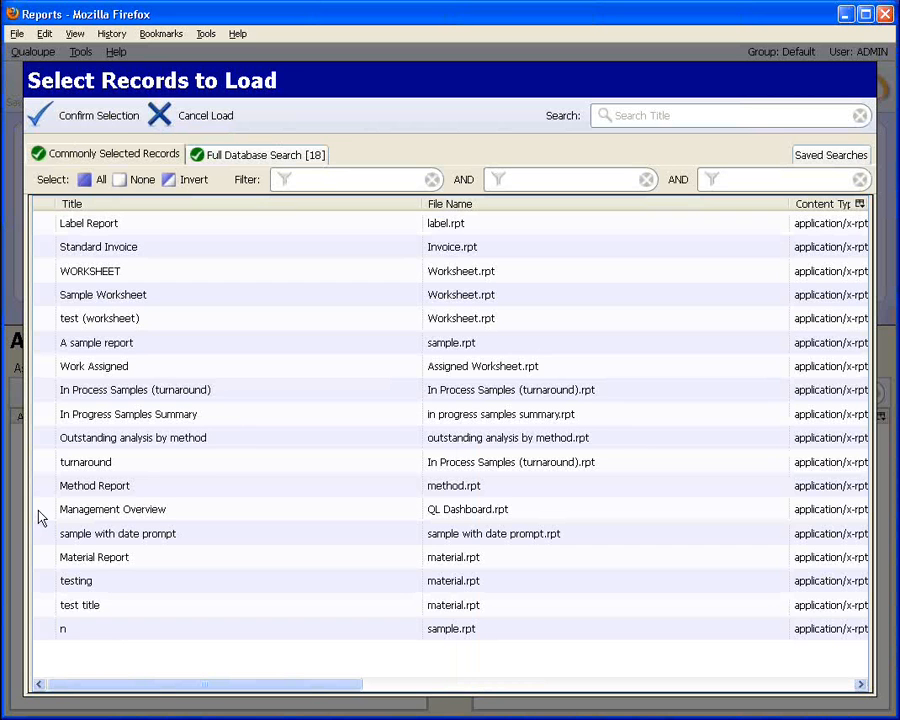
pyautogui.click(42, 512)
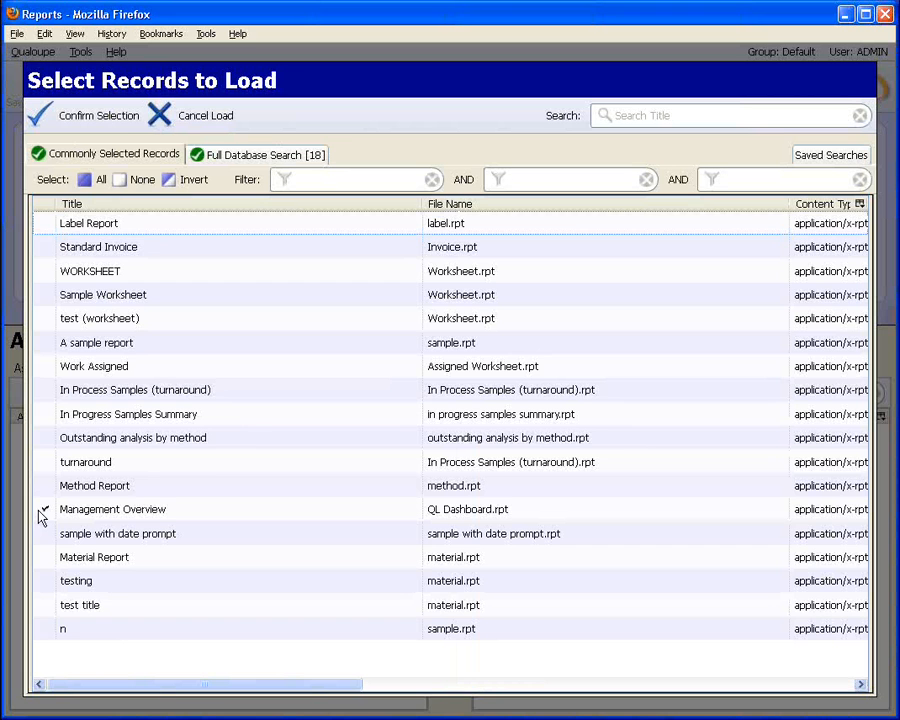
pyautogui.click(127, 130)
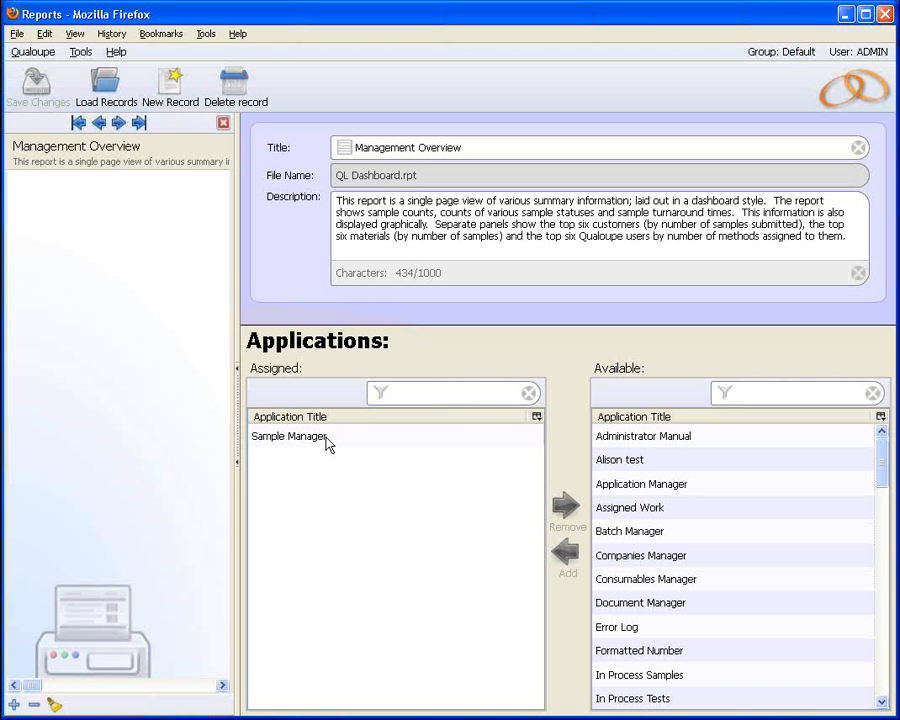
# - Start a new report record and select "sample statuses N P B and C.rpt" from the v1.1 reports folder as its file
pyautogui.click(170, 85)
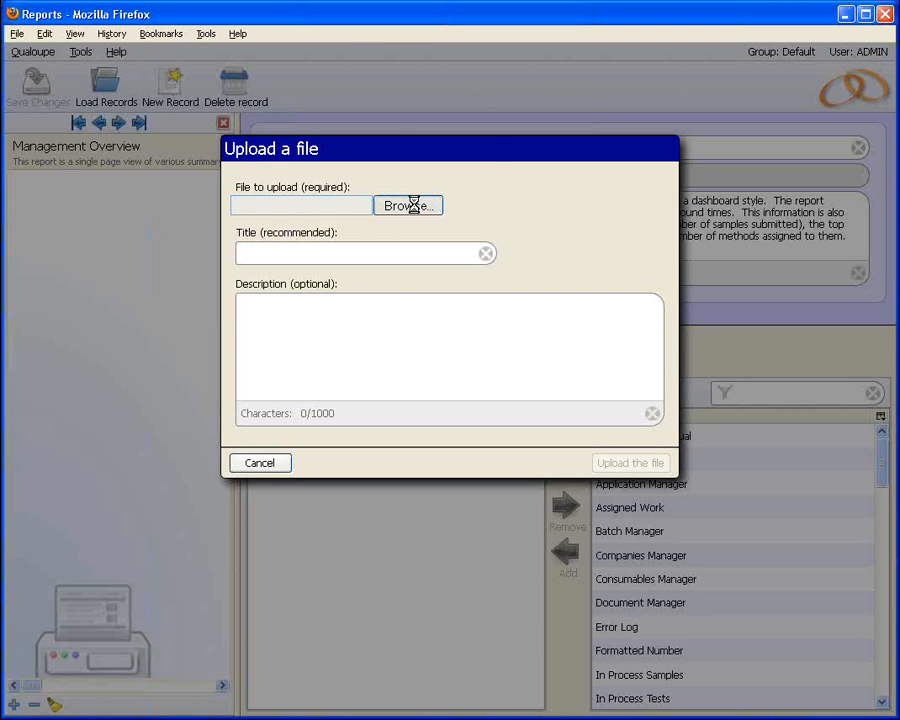
pyautogui.click(410, 206)
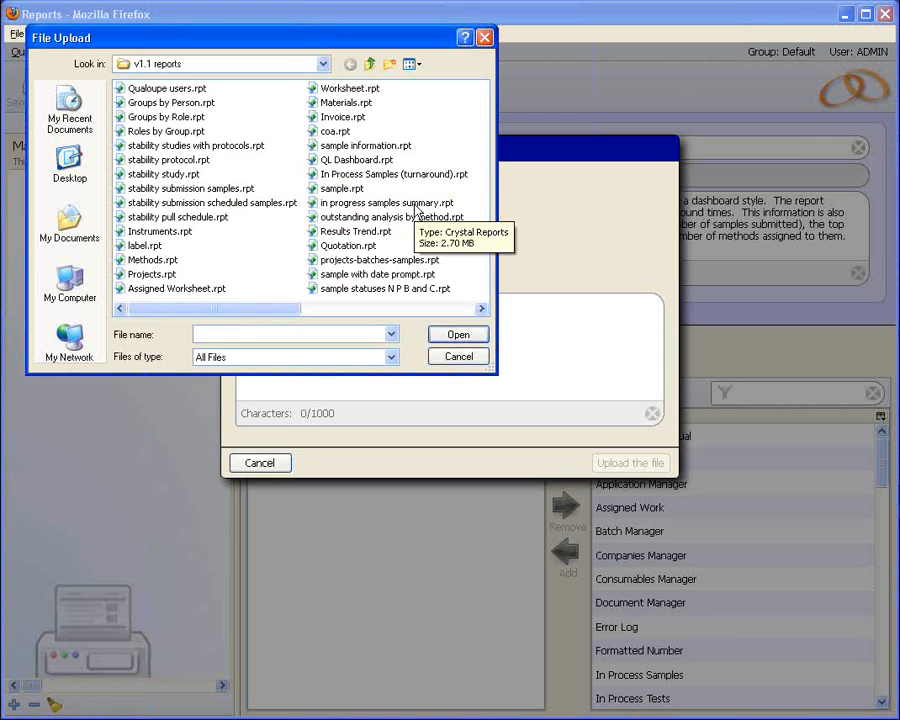
pyautogui.click(383, 290)
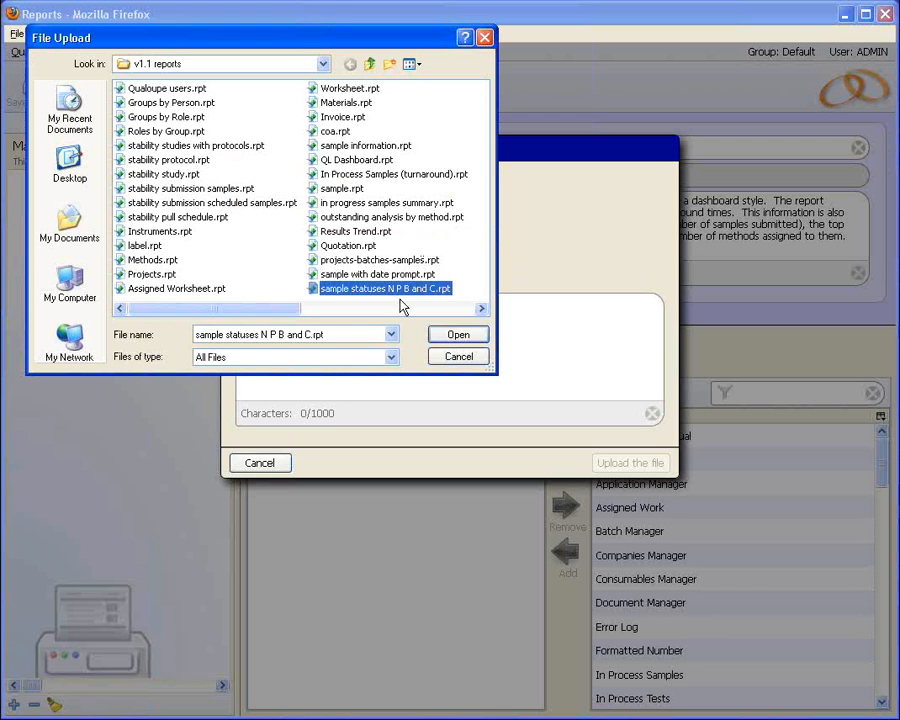
pyautogui.click(437, 334)
# - Title the report being uploaded "Samples @ status N, P or B"
pyautogui.click(310, 250)
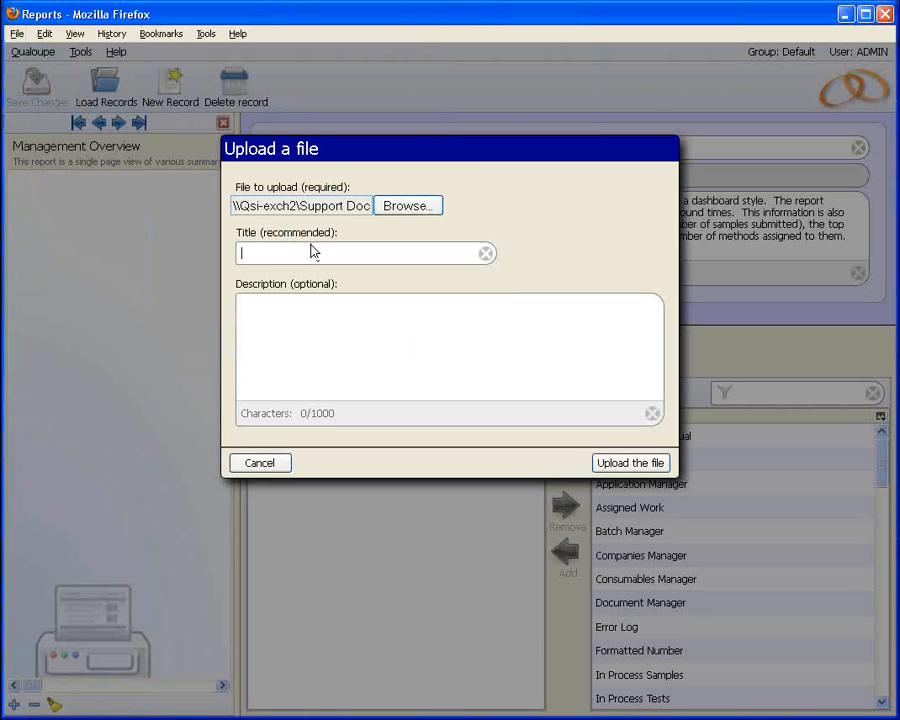
pyautogui.write('Samples,')
pyautogui.press('BackSpace')
pyautogui.press('BackSpace')
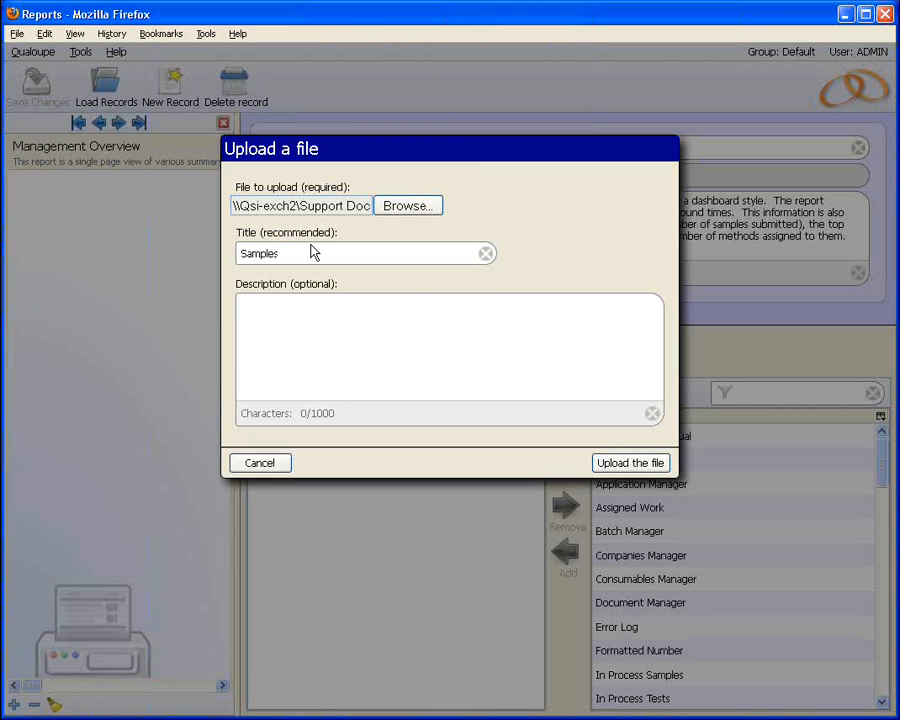
pyautogui.write('@ status N, P or B')
# - Copy the report title into the description and upload the report file
pyautogui.click(315, 325)
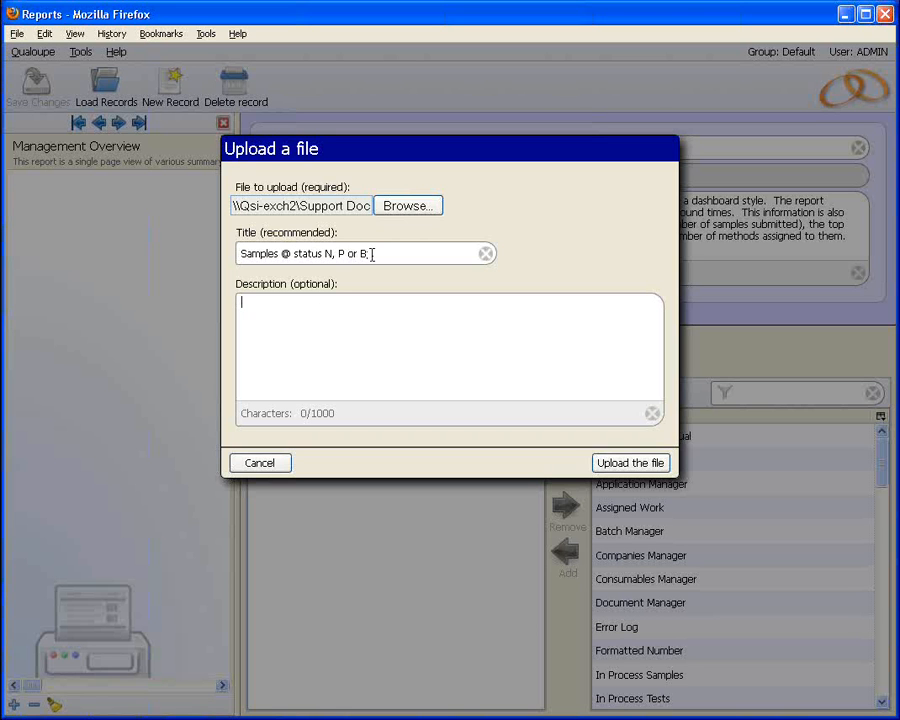
pyautogui.moveTo(372, 254); pyautogui.dragTo(237, 284)
pyautogui.hotkey('ctrl', 'c')
pyautogui.click(276, 336)
pyautogui.hotkey('ctrl', 'v')
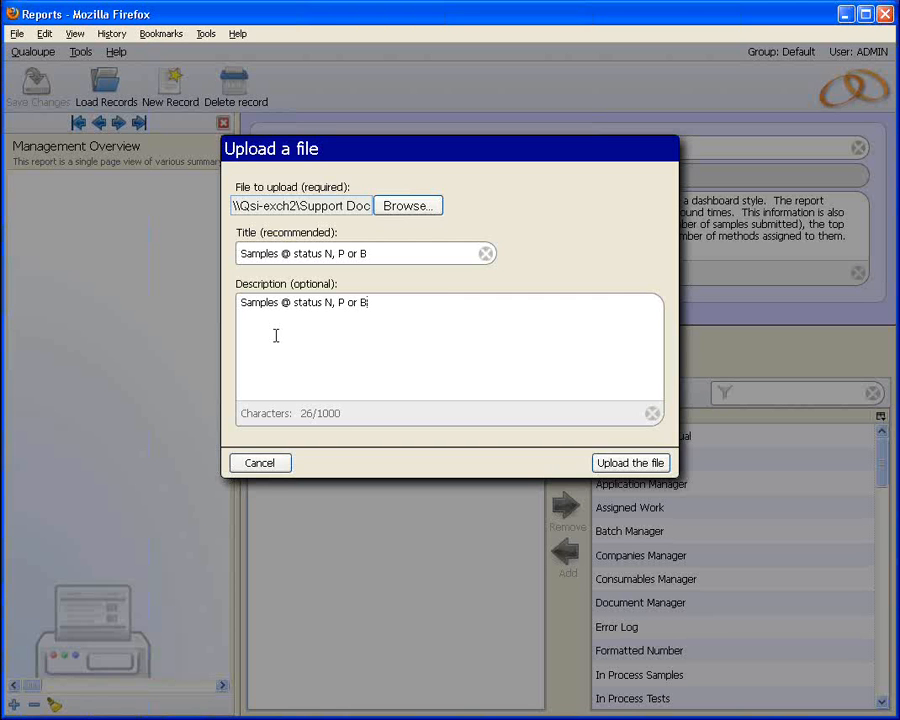
pyautogui.click(626, 465)
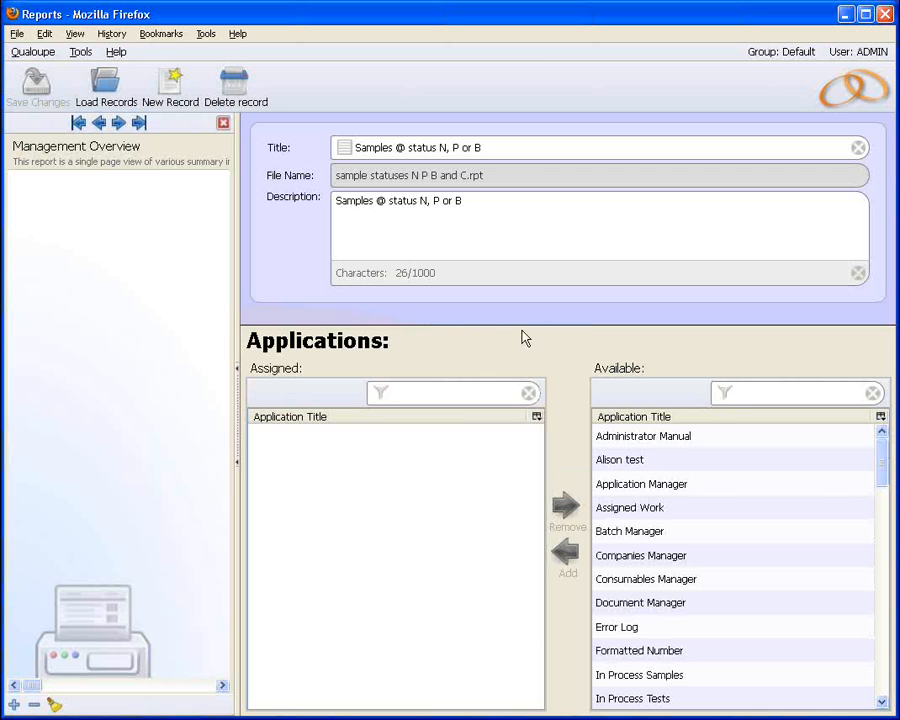
# - Hide the record list, filter the available applications by "sample" and assign Sample Manager to the report
pyautogui.click(225, 126)
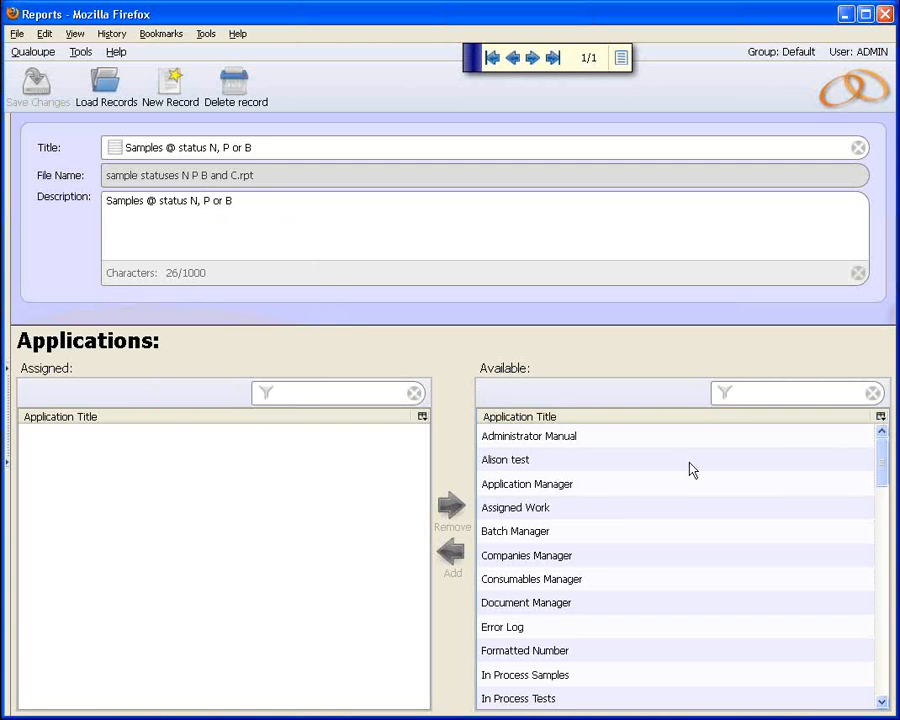
pyautogui.click(747, 389)
pyautogui.write('sample')
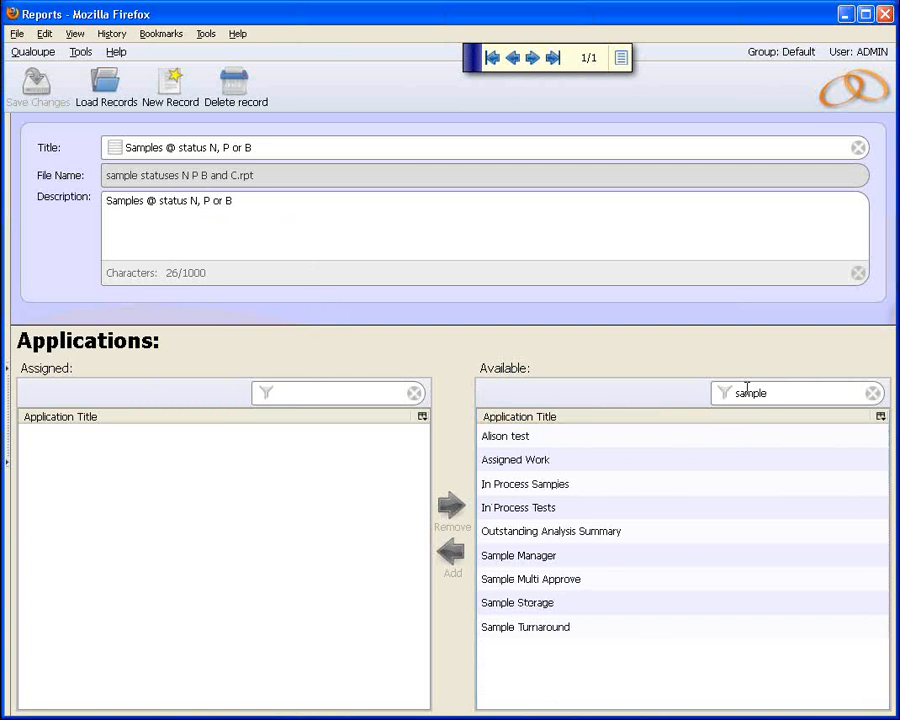
pyautogui.click(579, 557)
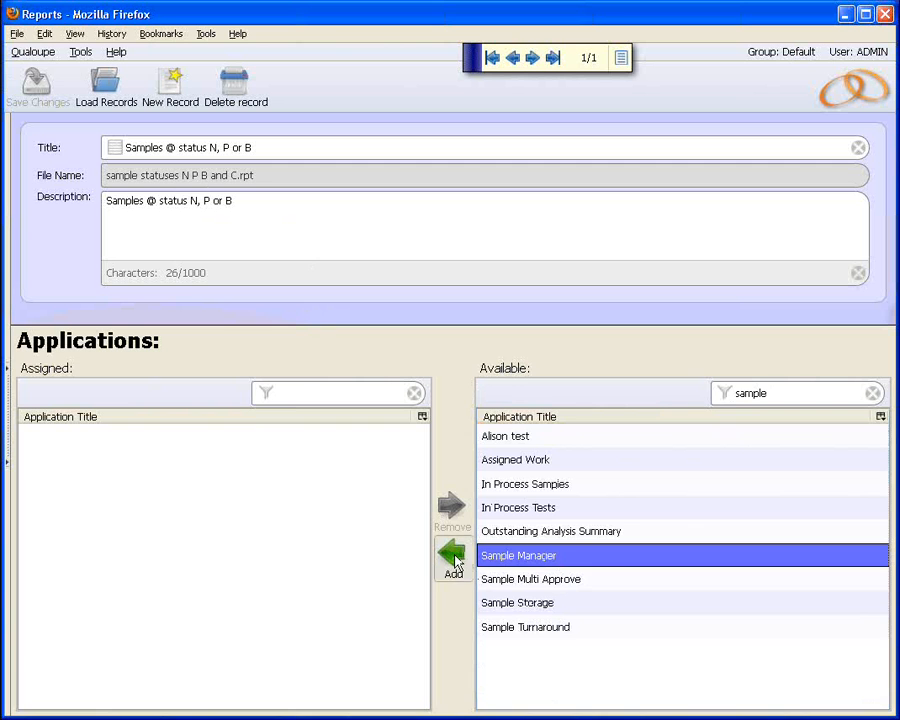
pyautogui.click(455, 562)
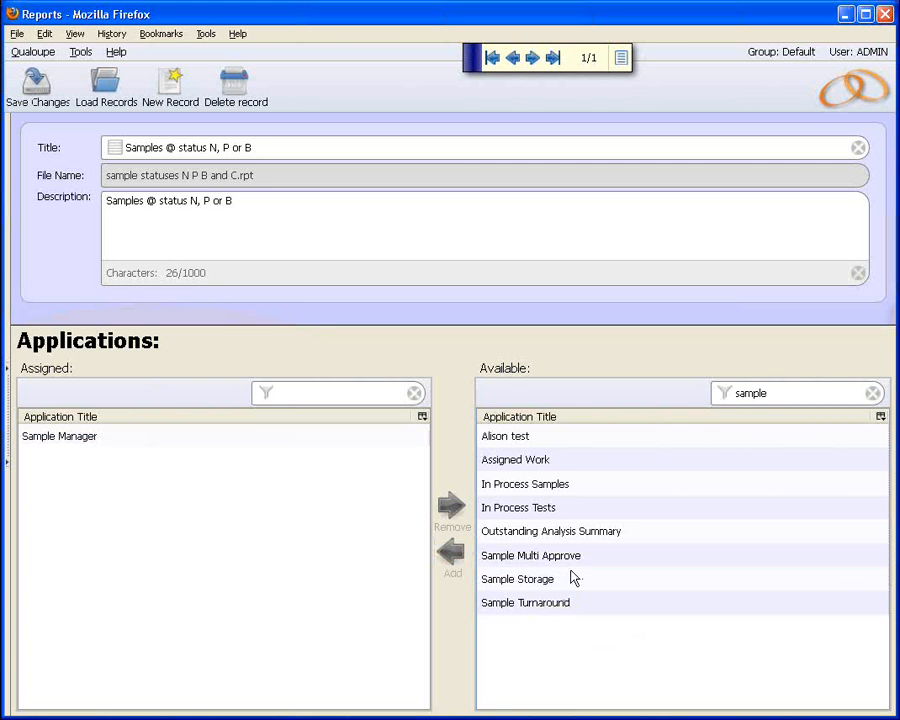
# - Filter the available applications by "batch", assign Batch Manager to the report as well, and save the record
pyautogui.moveTo(780, 392); pyautogui.dragTo(669, 416)
pyautogui.write('batch')
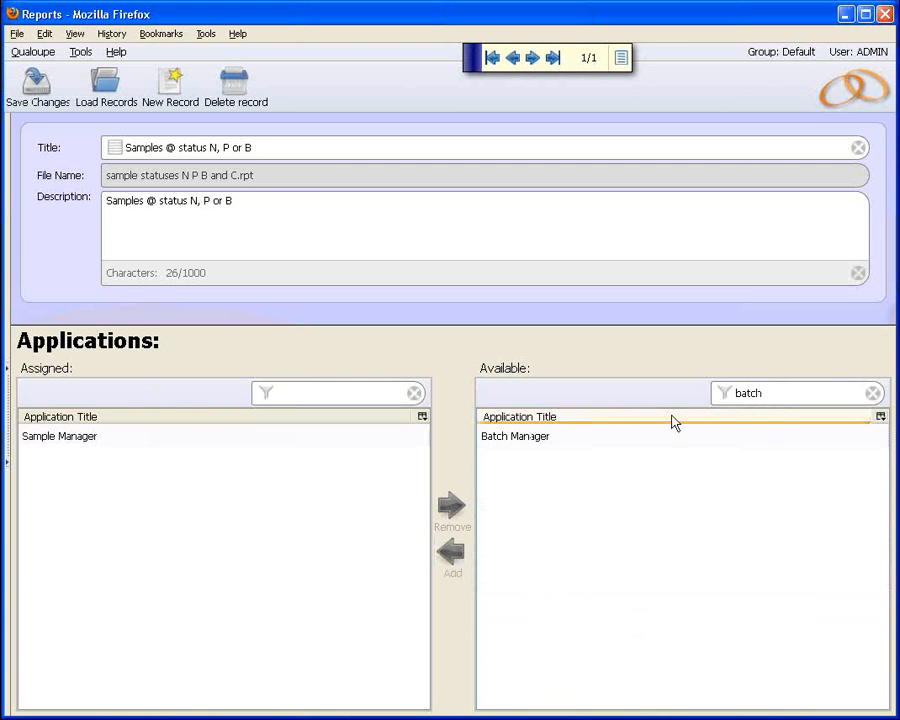
pyautogui.click(546, 443)
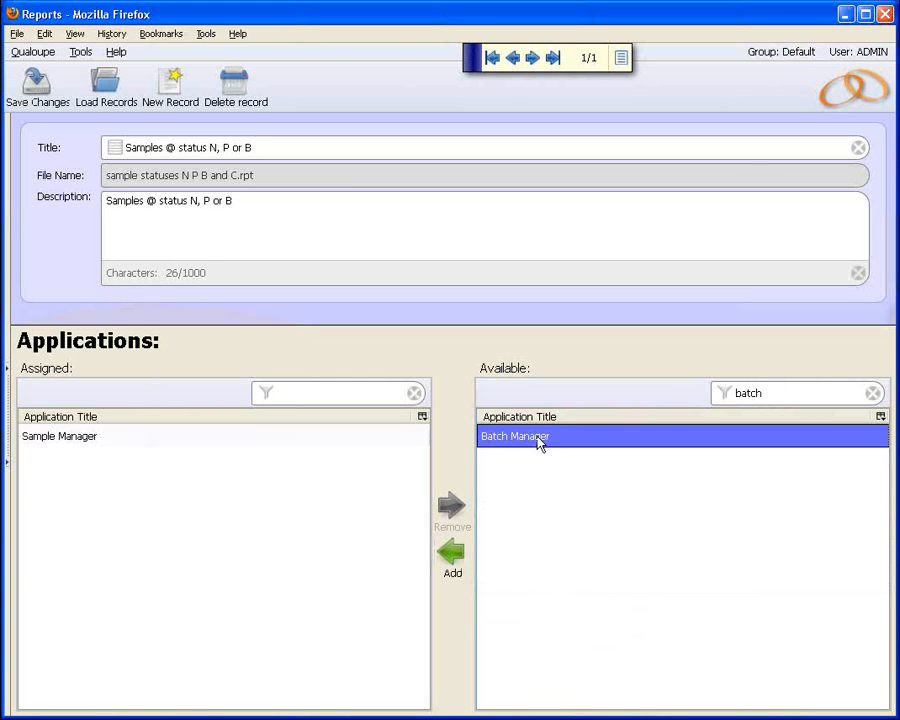
pyautogui.click(450, 558)
pyautogui.click(37, 84)
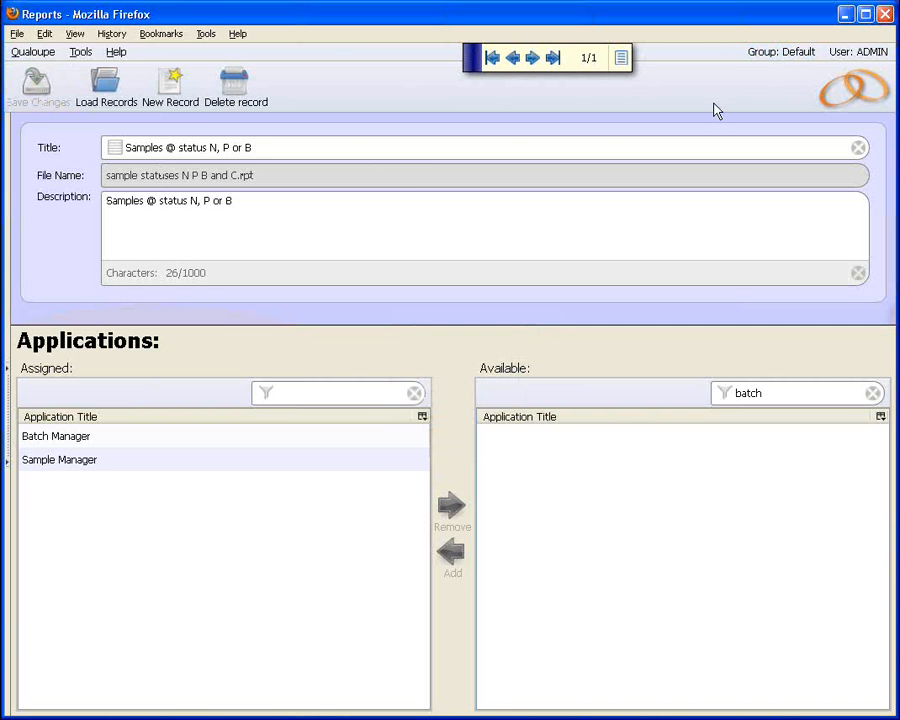
# - Open Sample Manager, check the print options for the report "Samples @ status N, P or B" without loaded records, and cancel
pyautogui.click(860, 88)
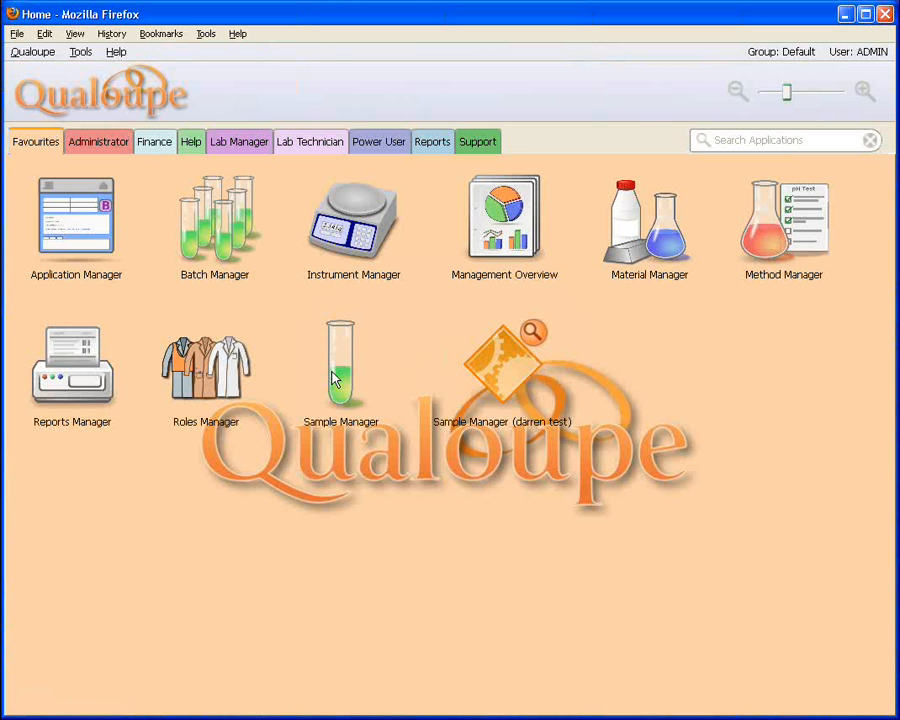
pyautogui.click(336, 380)
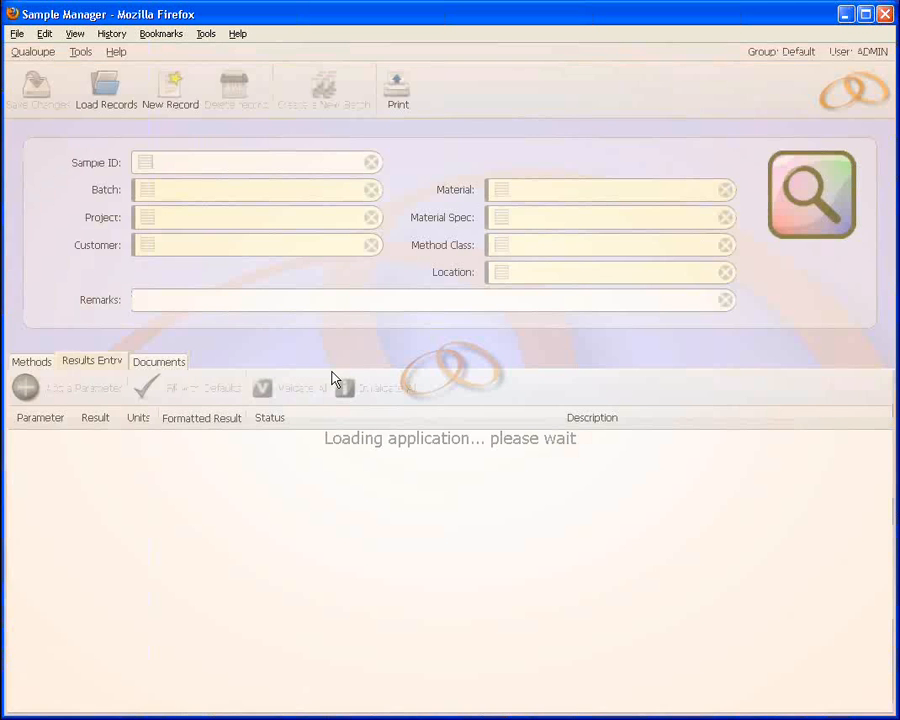
pyautogui.click(408, 102)
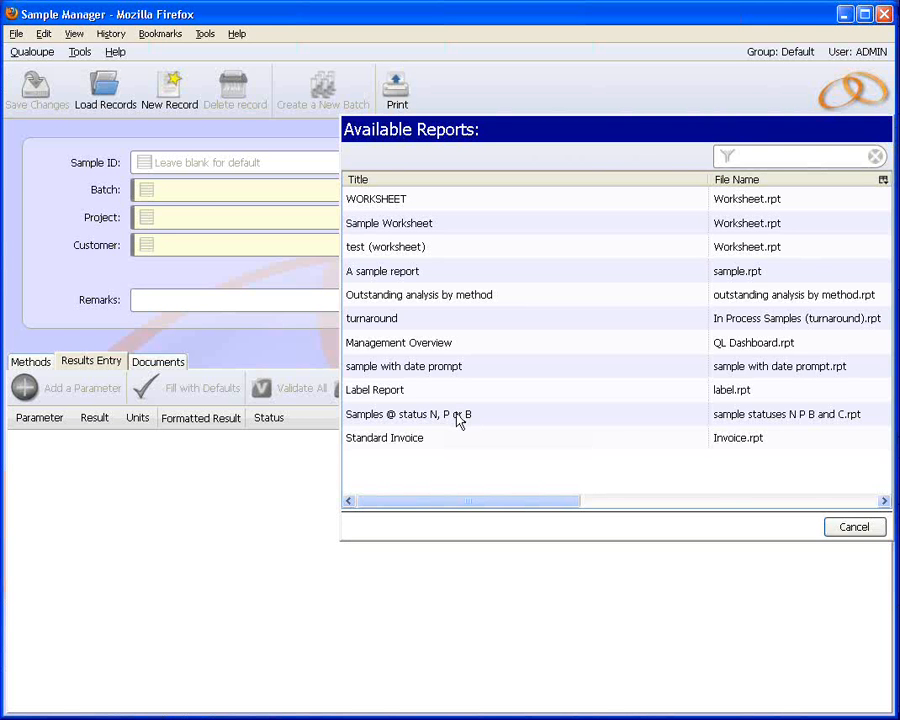
pyautogui.click(458, 417)
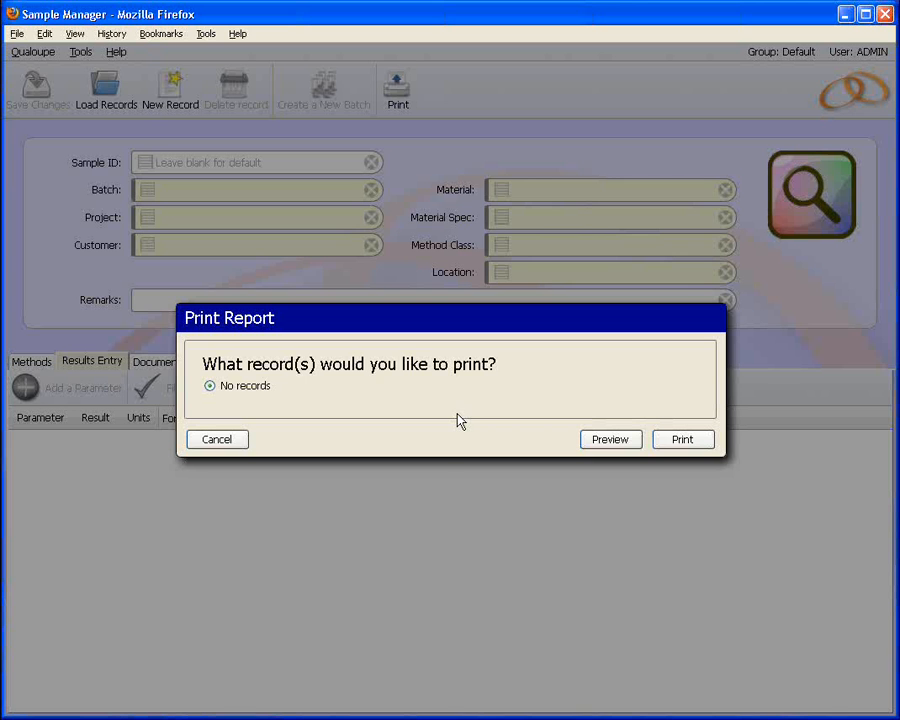
pyautogui.click(215, 440)
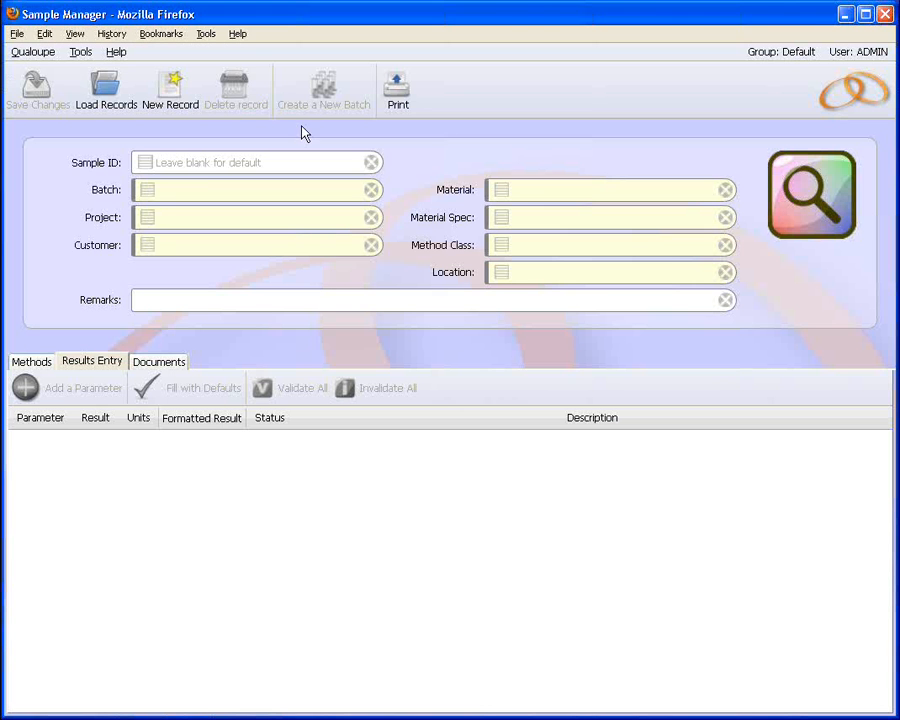
# - Load the commonly selected sample records and choose the report "Samples @ status N, P or B" for printing
pyautogui.click(116, 91)
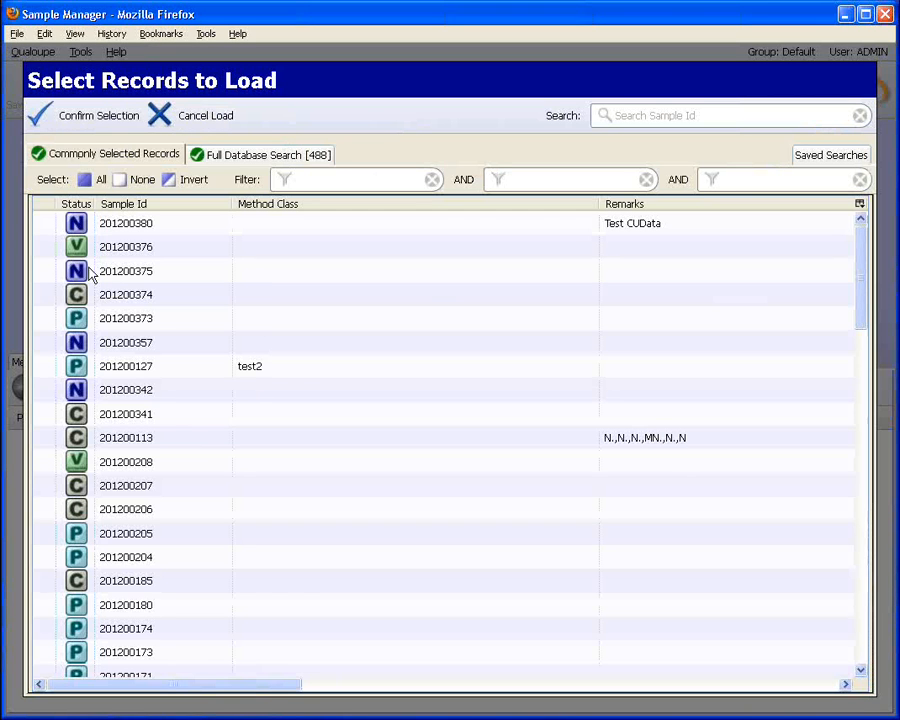
pyautogui.click(100, 117)
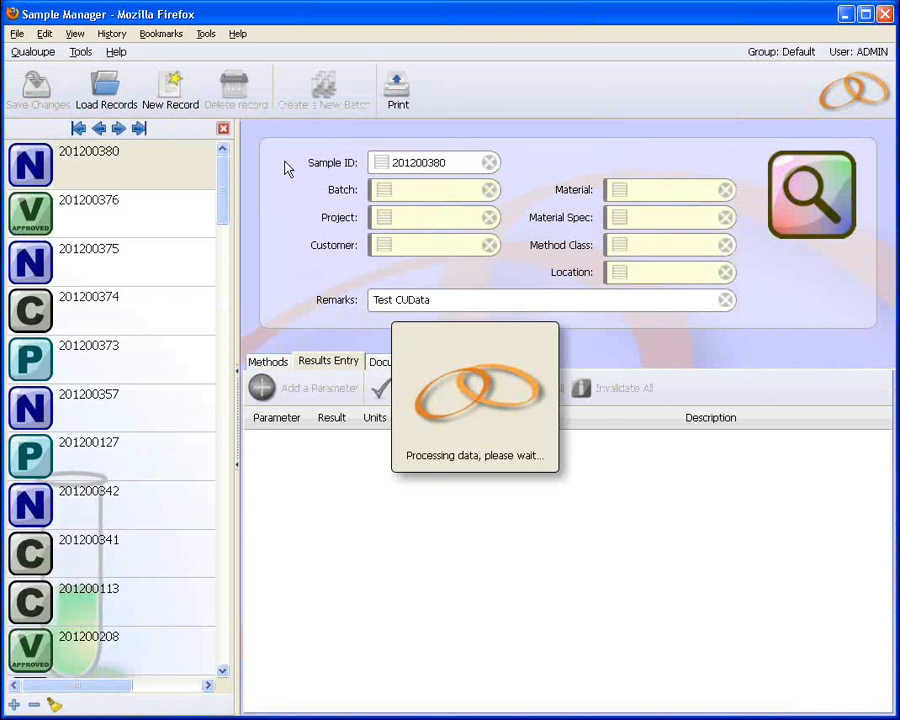
pyautogui.click(398, 100)
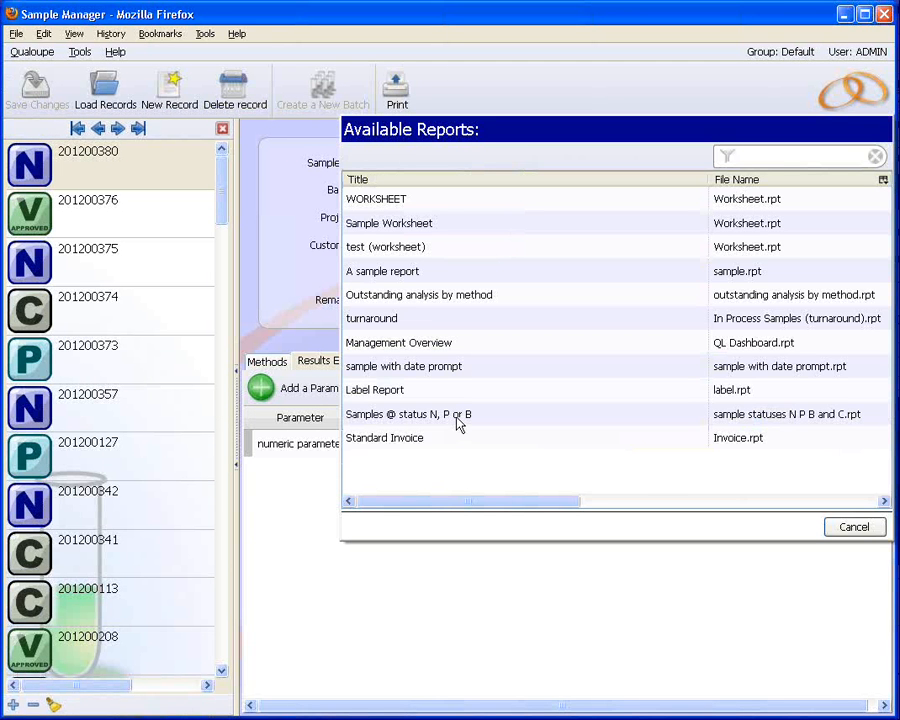
pyautogui.click(458, 414)
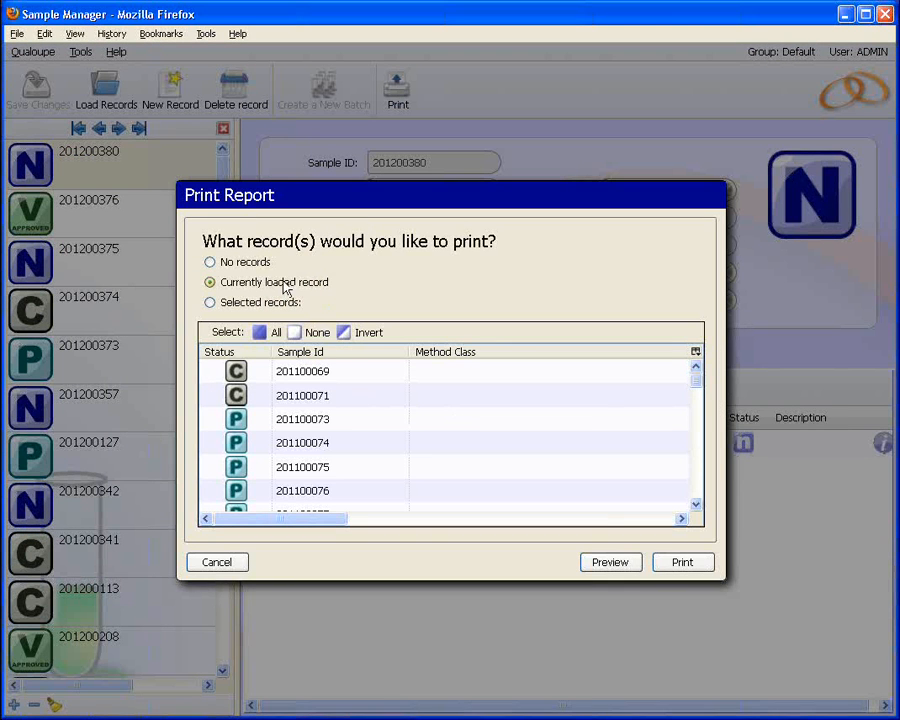
# - Choose to print selected records and pick samples 201100071, 201100074, 201100075 and 201100076
pyautogui.click(244, 305)
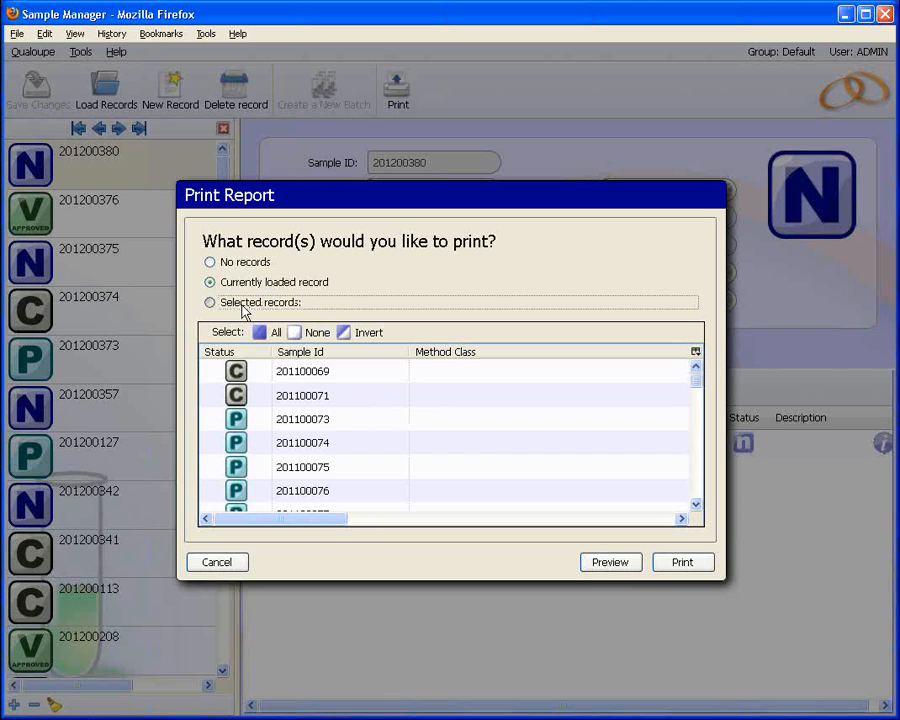
pyautogui.click(341, 396)
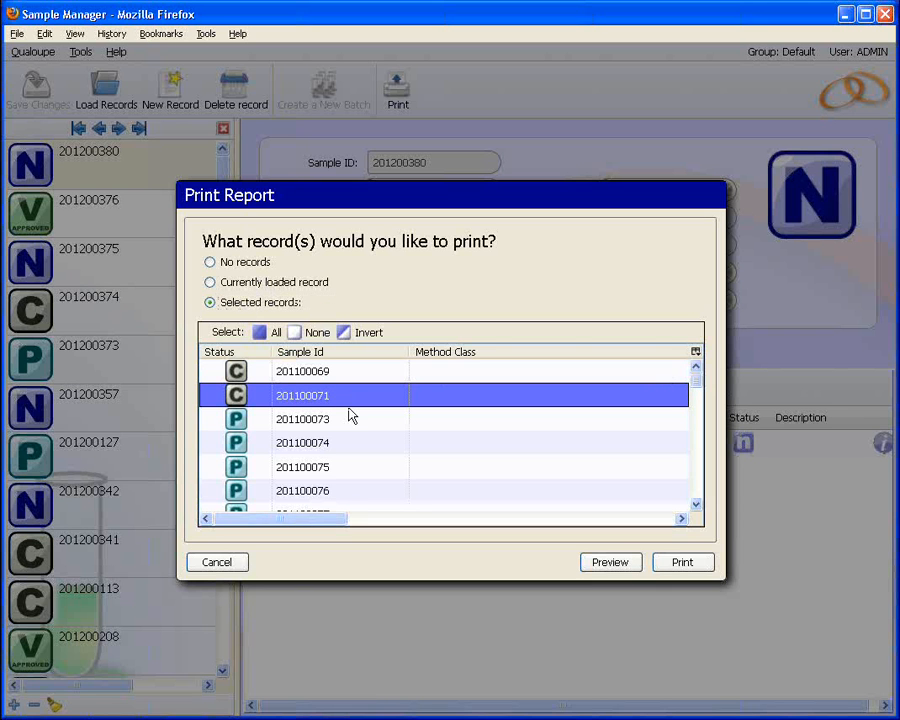
pyautogui.keyDown('ctrl'); pyautogui.click(338, 443); pyautogui.keyUp('ctrl')
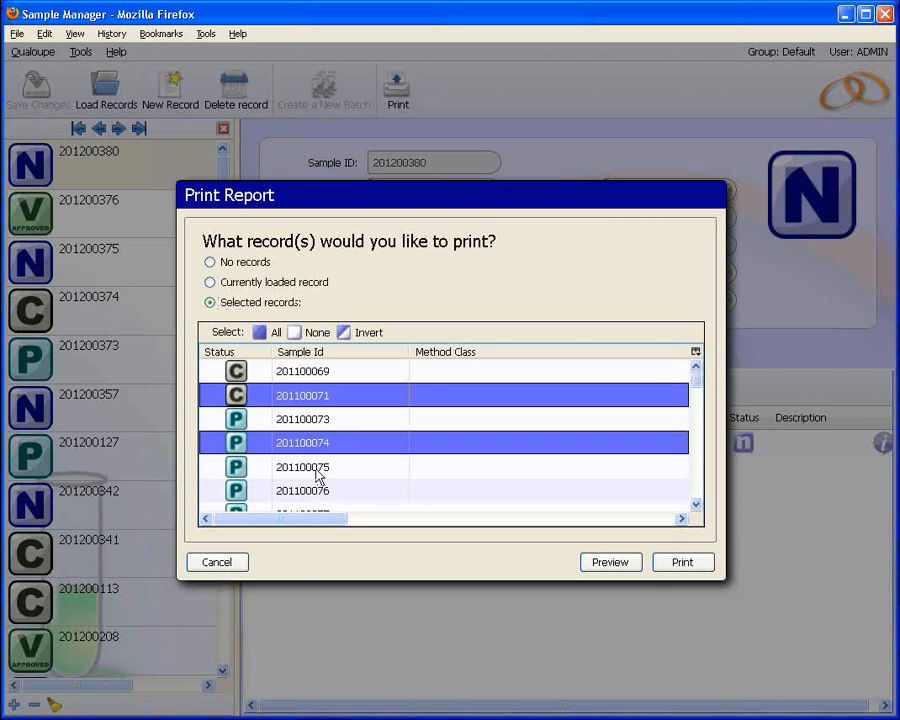
pyautogui.keyDown('ctrl'); pyautogui.click(317, 470); pyautogui.keyUp('ctrl')
pyautogui.keyDown('ctrl'); pyautogui.click(308, 492); pyautogui.keyUp('ctrl')
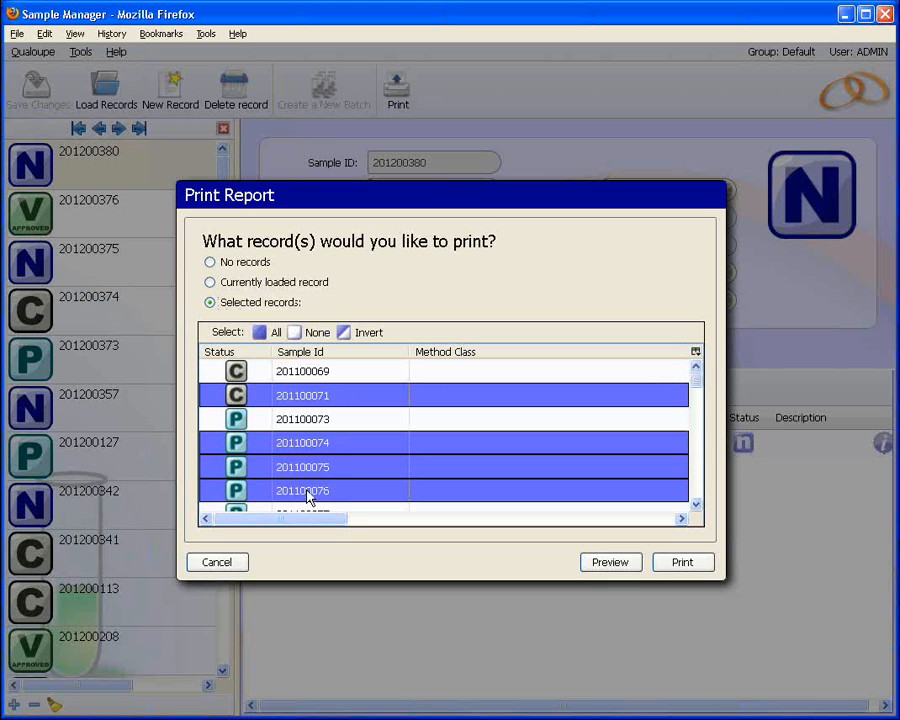
# - Clear the record selection, preview the report with "No records", and return the Sample Manager tab to the home page
pyautogui.click(305, 333)
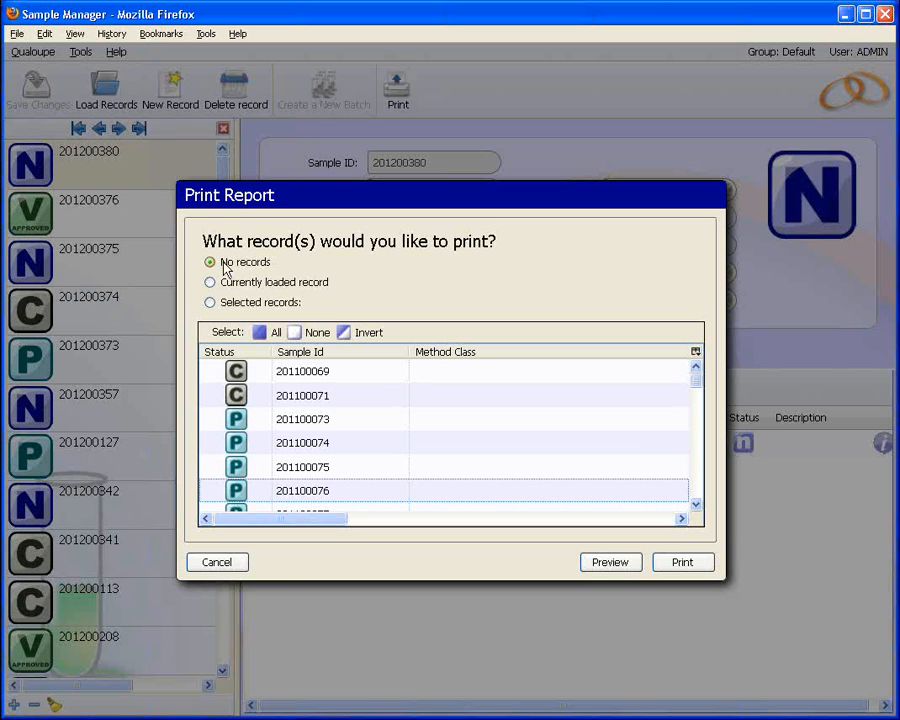
pyautogui.click(607, 566)
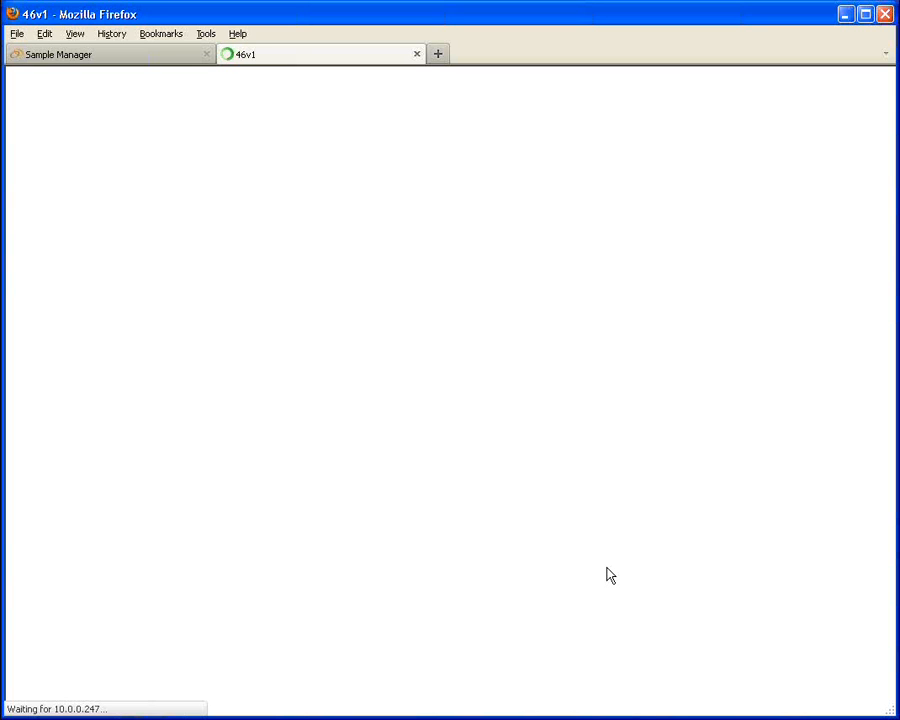
pyautogui.click(130, 58)
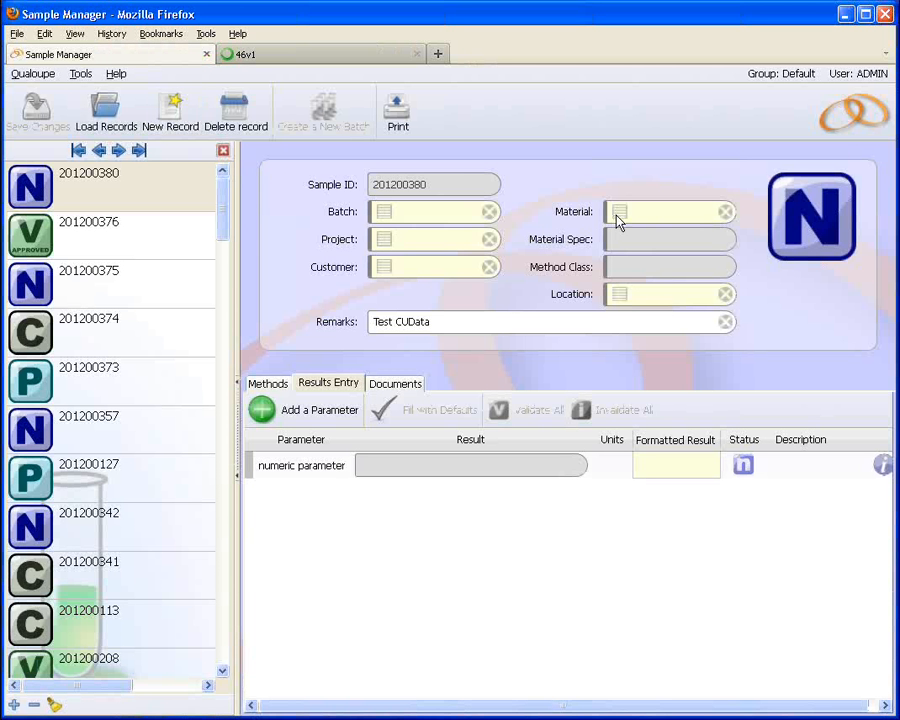
pyautogui.click(870, 117)
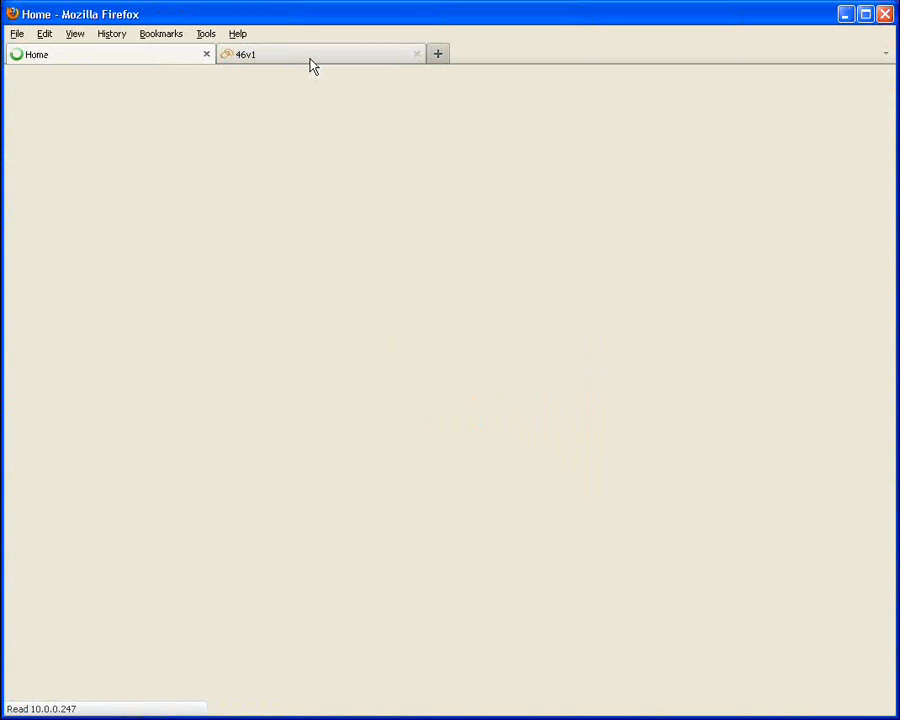
# - View the report preview and examine its Pending and Begun sections
pyautogui.click(311, 64)
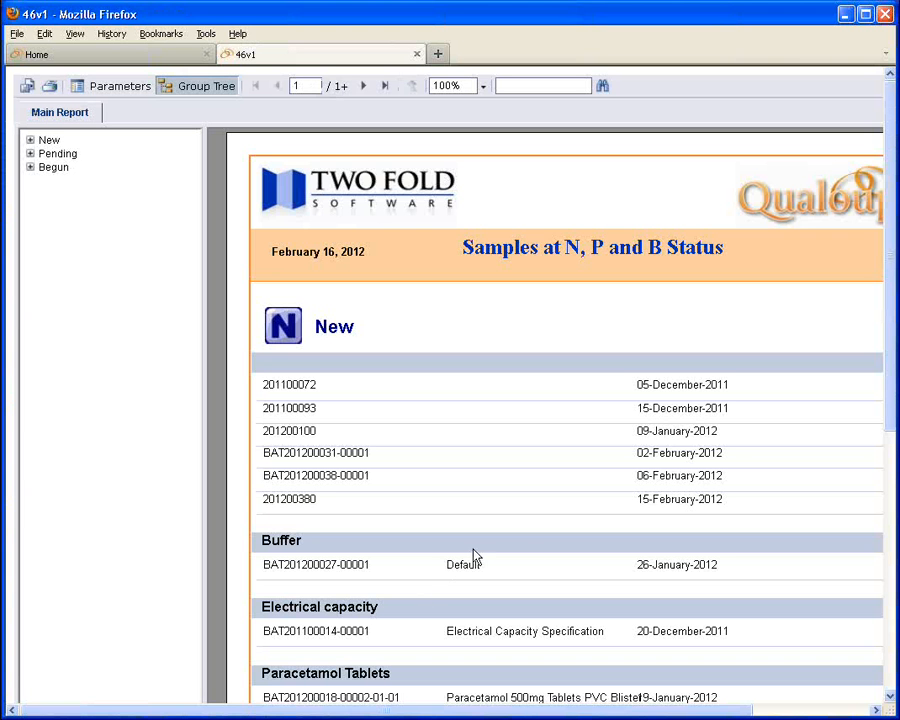
pyautogui.click(56, 154)
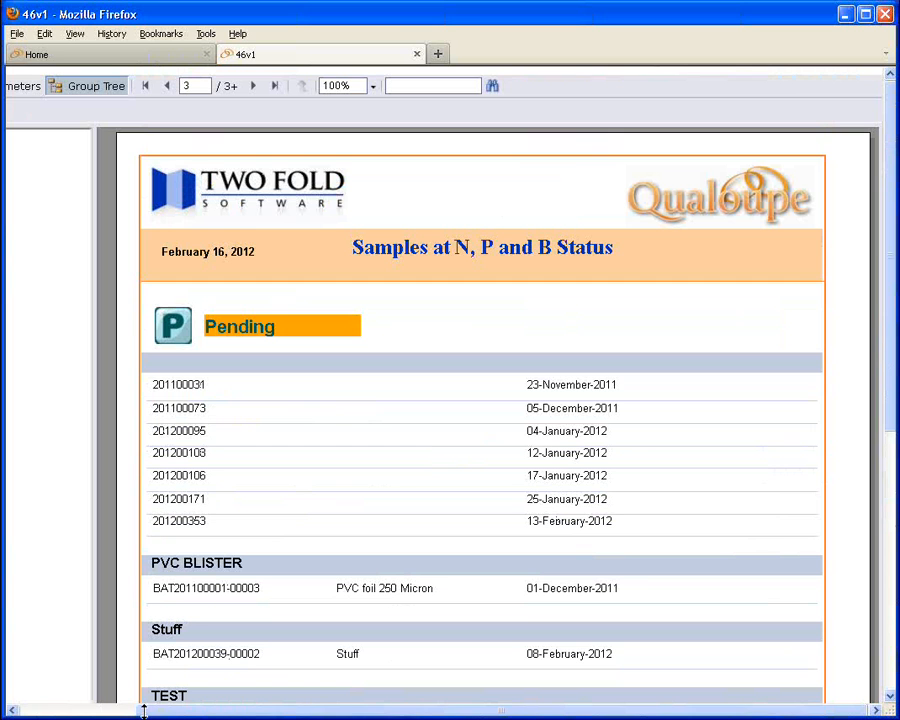
pyautogui.moveTo(143, 710); pyautogui.dragTo(40, 710)
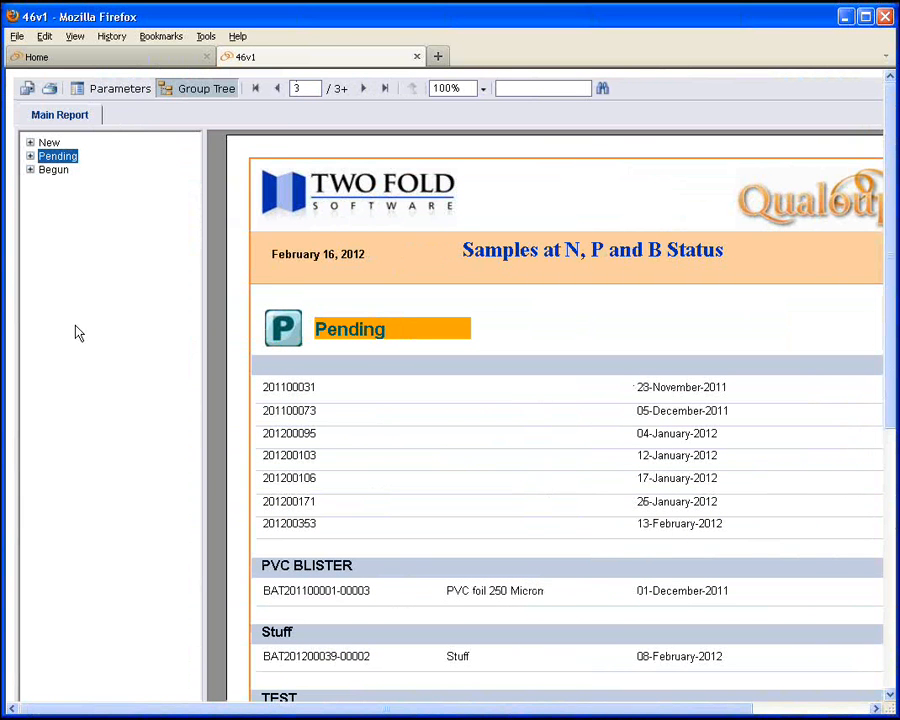
pyautogui.click(54, 171)
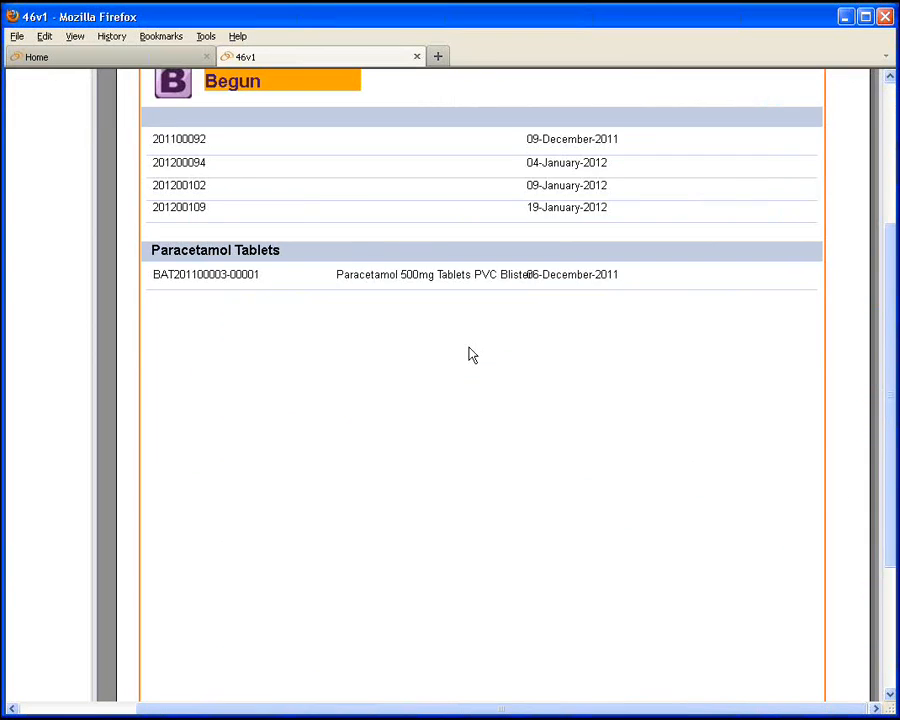
pyautogui.scroll(5, 470, 354)
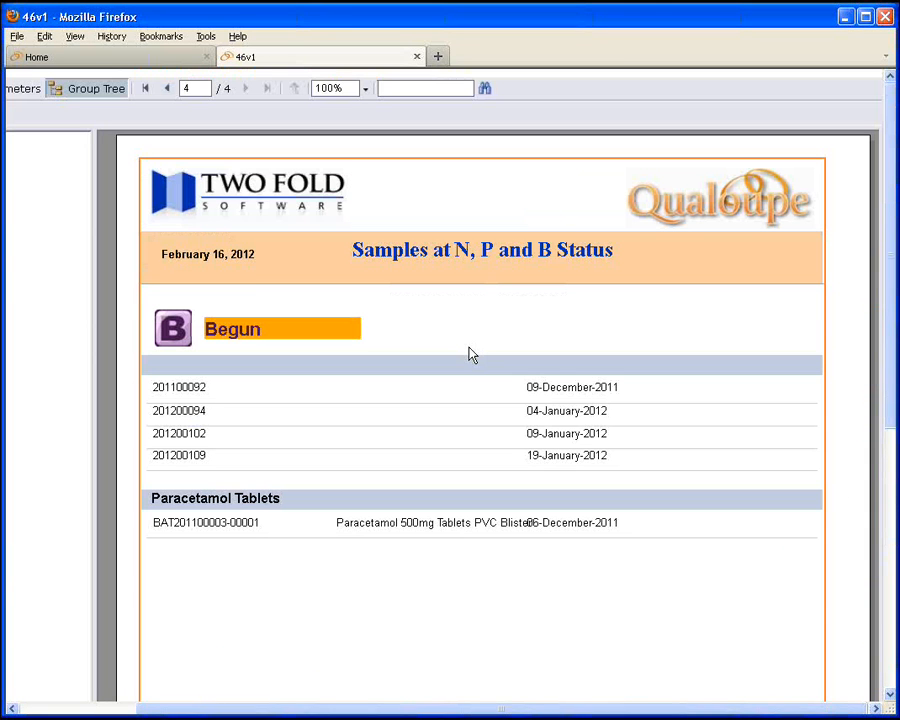
# - Close the report preview and reopen Sample Manager, reloading it from the browser history
pyautogui.click(417, 57)
pyautogui.click(340, 400)
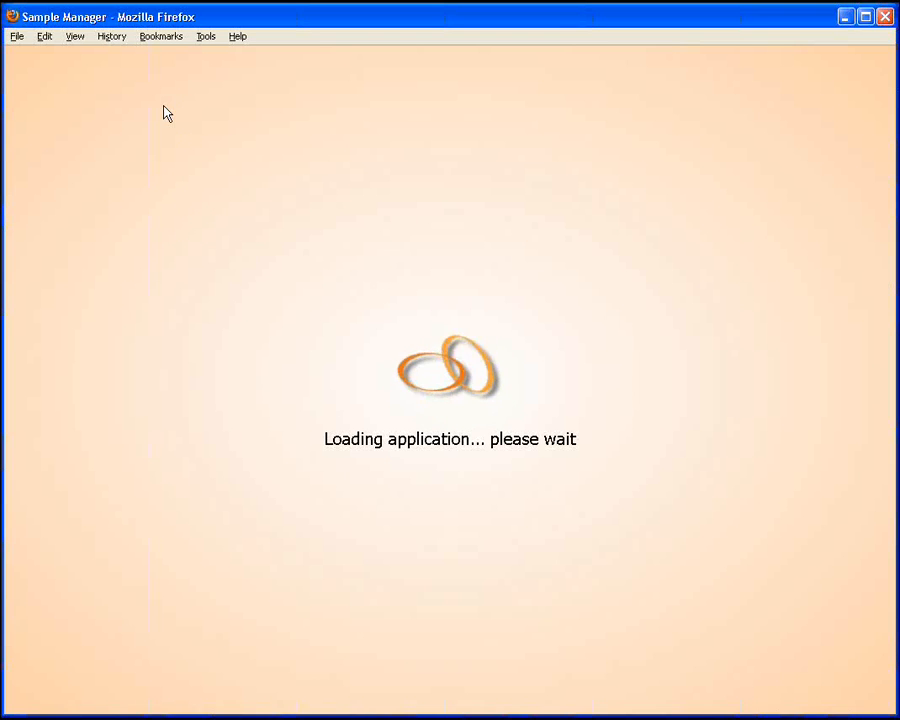
pyautogui.click(107, 40)
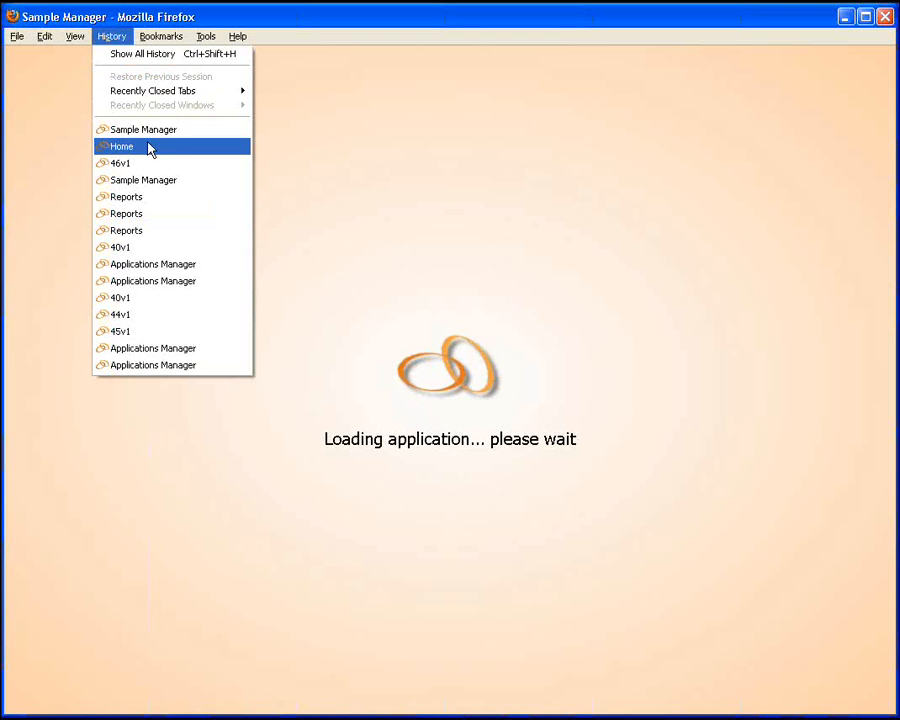
pyautogui.click(148, 134)
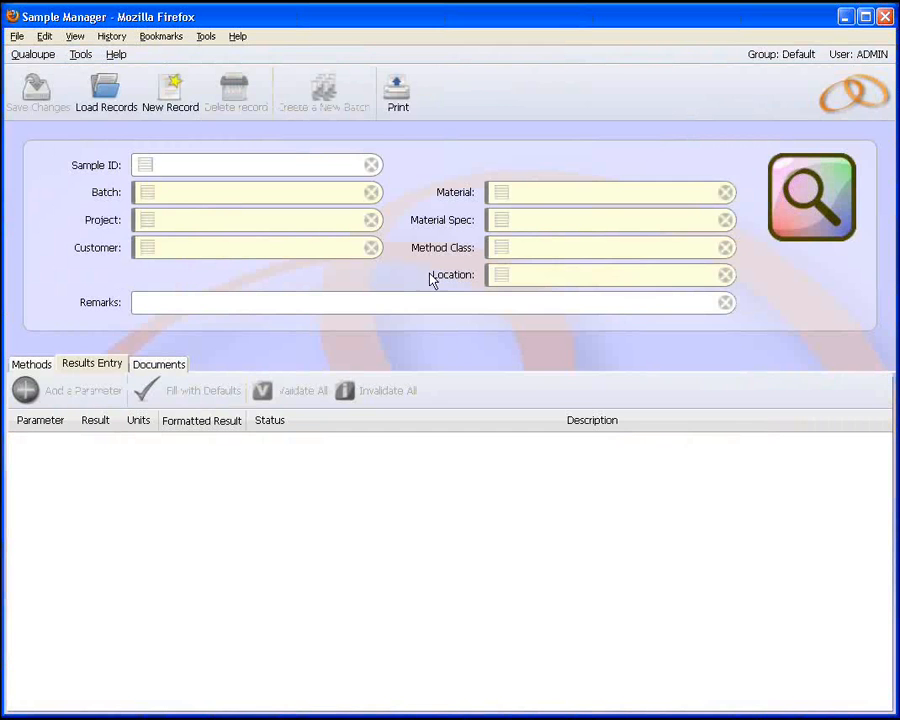
# - Preview "Samples @ status N, P or B" with no records from Sample Manager and go back to the home page in the original tab
pyautogui.click(401, 114)
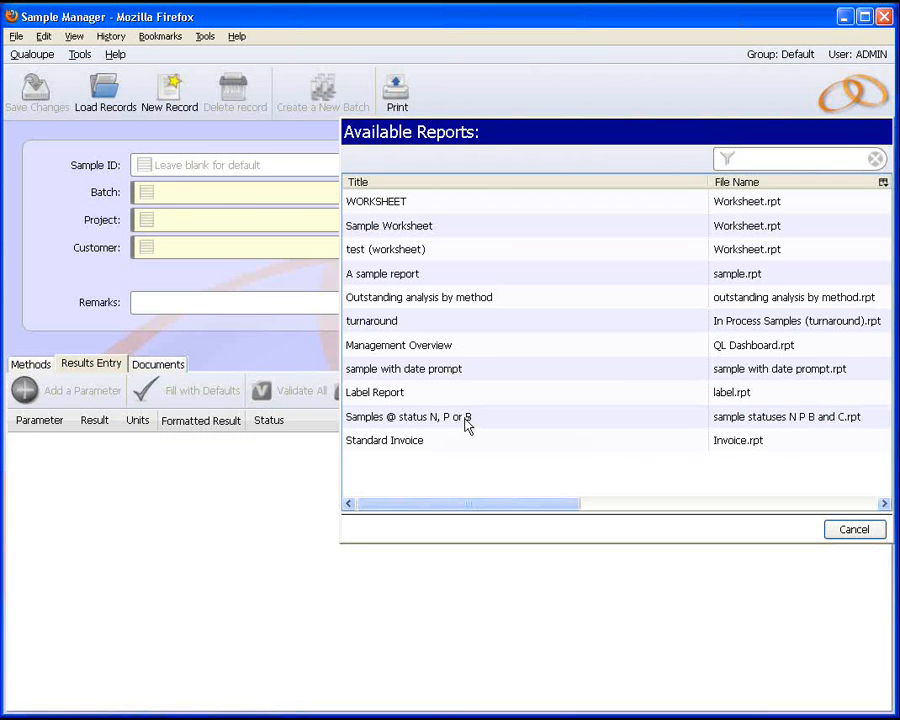
pyautogui.doubleClick(466, 425)
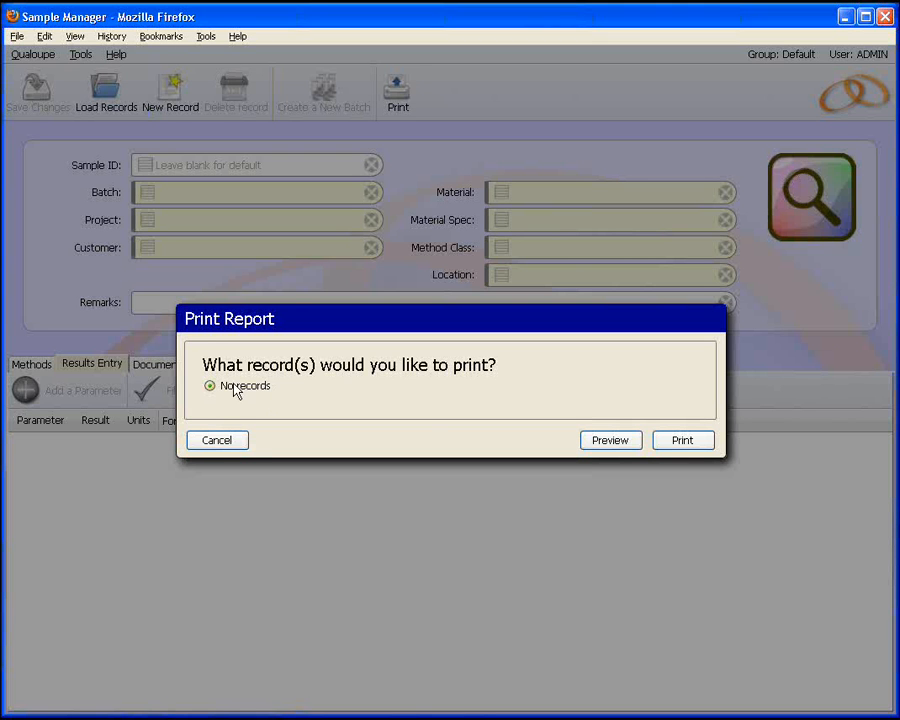
pyautogui.click(609, 440)
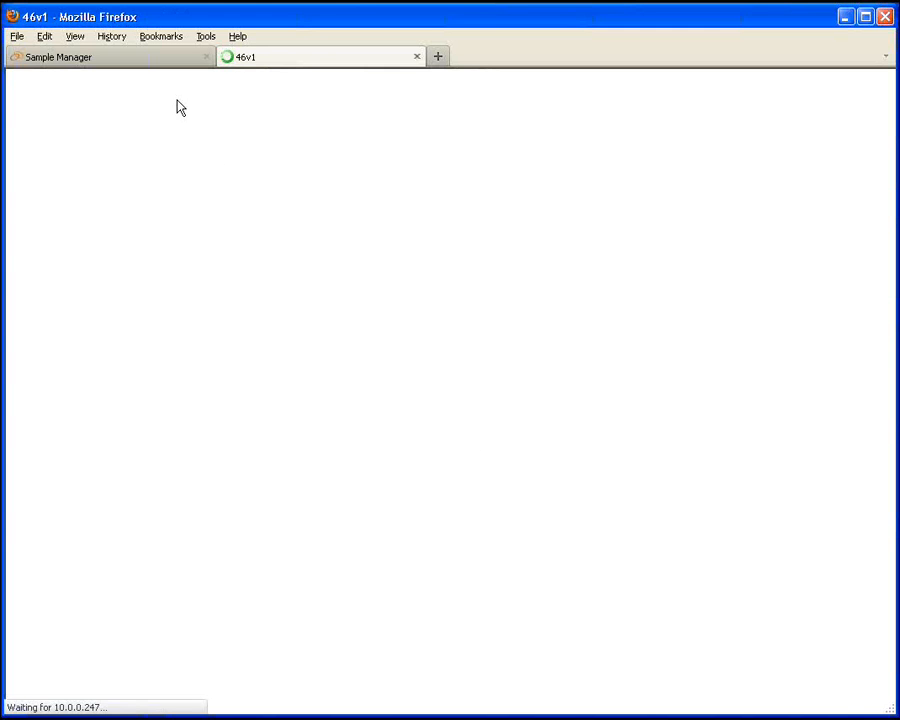
pyautogui.click(144, 60)
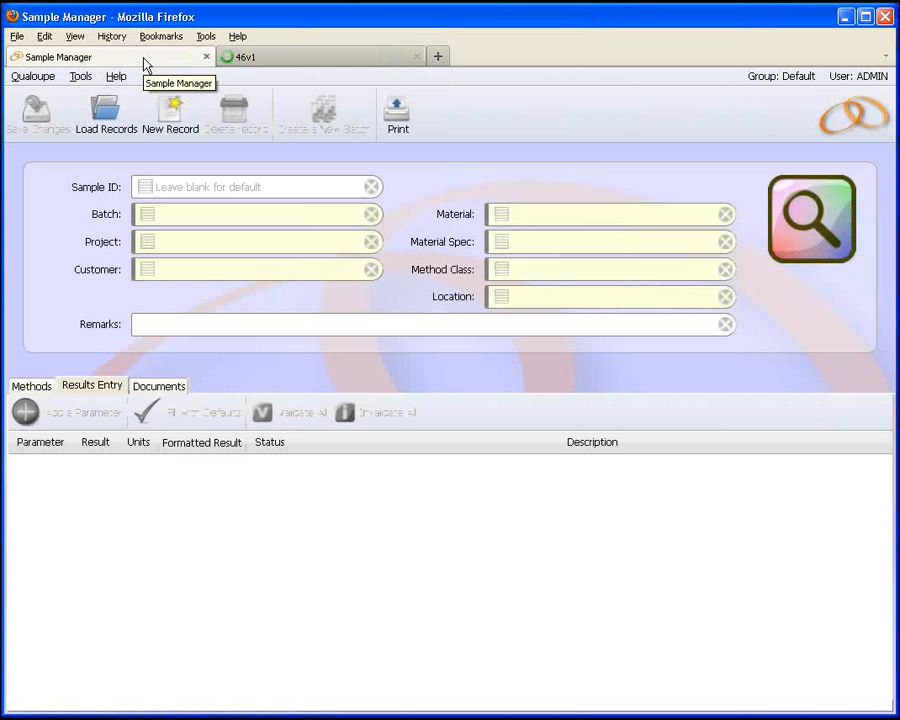
pyautogui.click(858, 116)
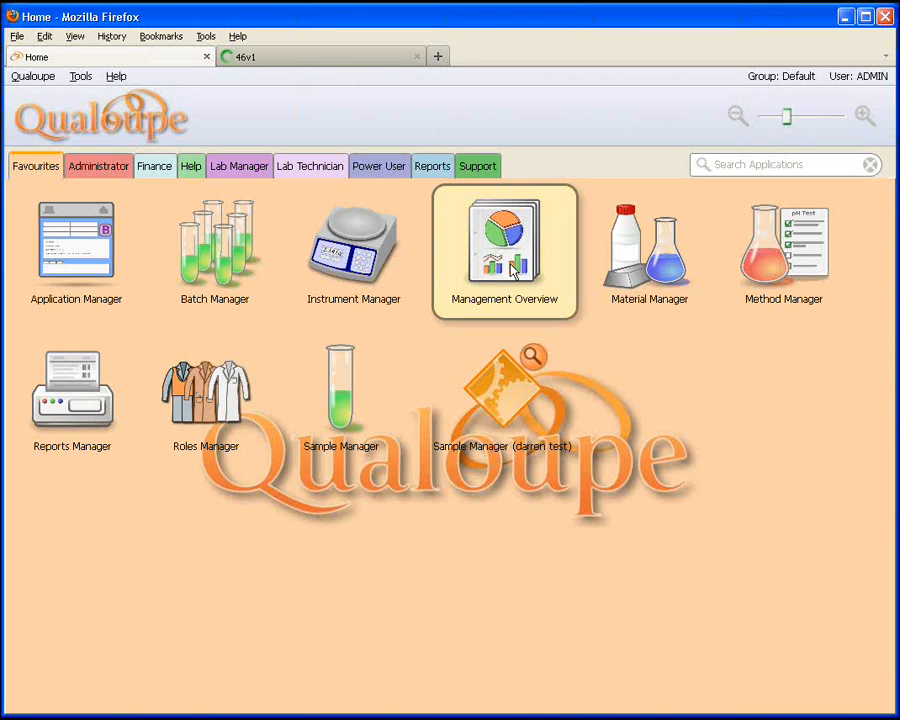
# - Open the Management Overview record in Application Manager to examine its application URL, and switch to the report preview tab
pyautogui.click(97, 317)
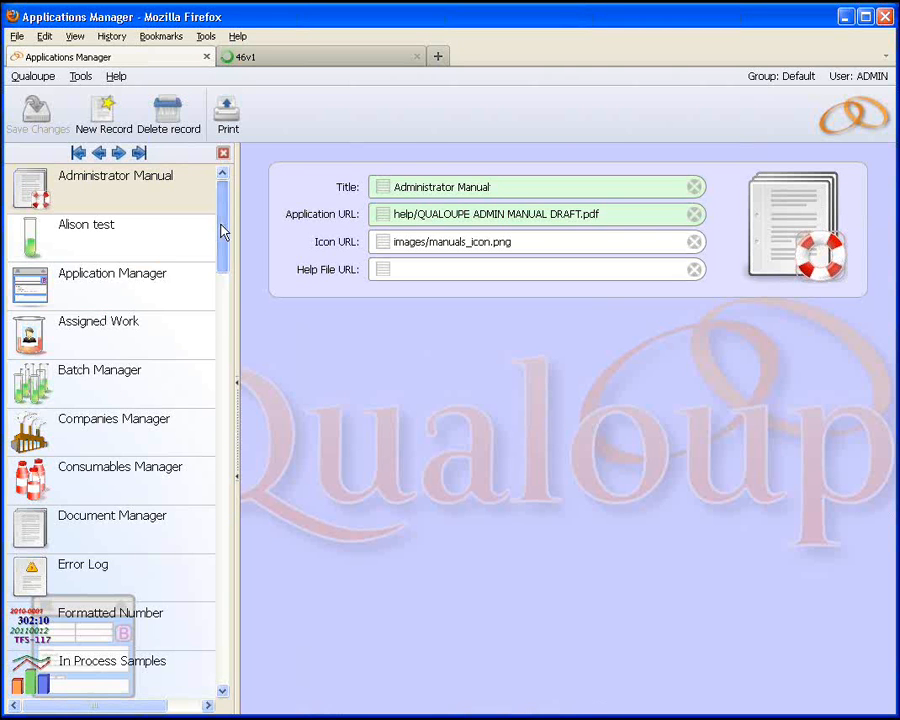
pyautogui.moveTo(224, 231); pyautogui.dragTo(221, 296)
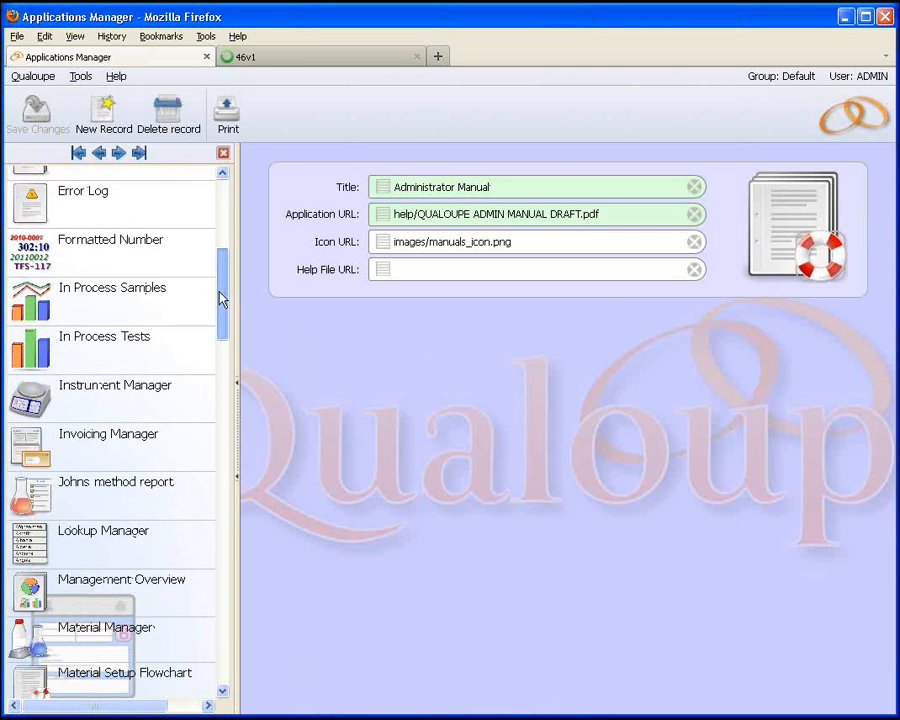
pyautogui.scroll(-5, 180, 338)
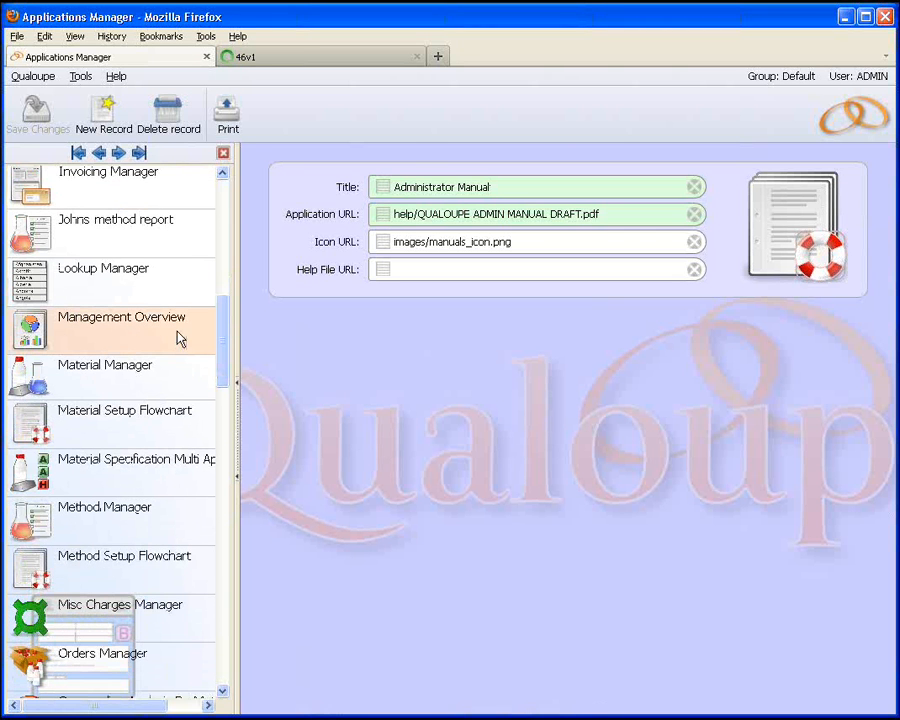
pyautogui.click(120, 330)
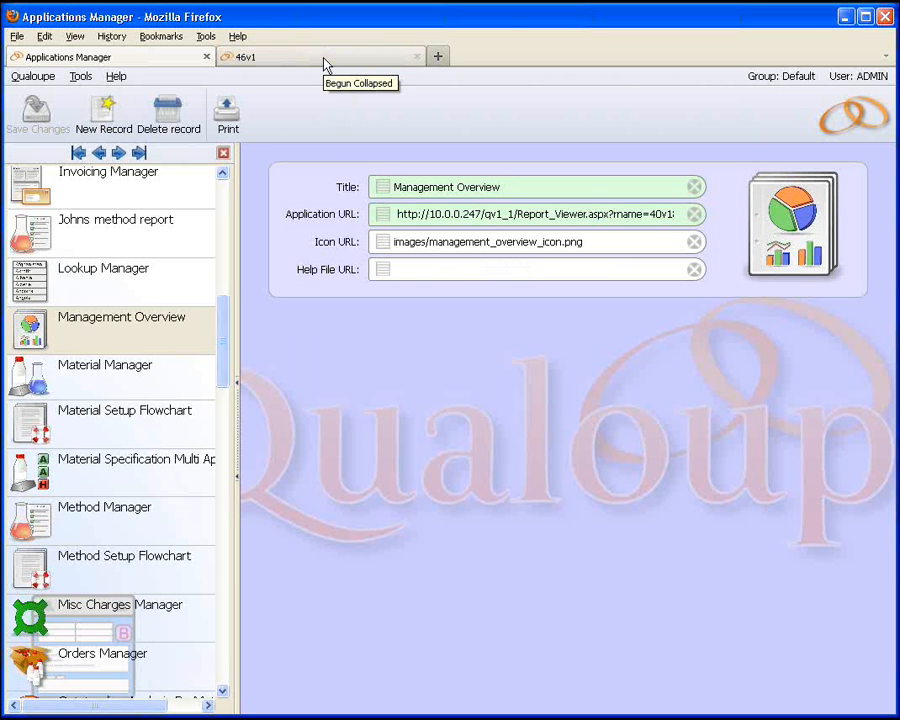
pyautogui.click(316, 62)
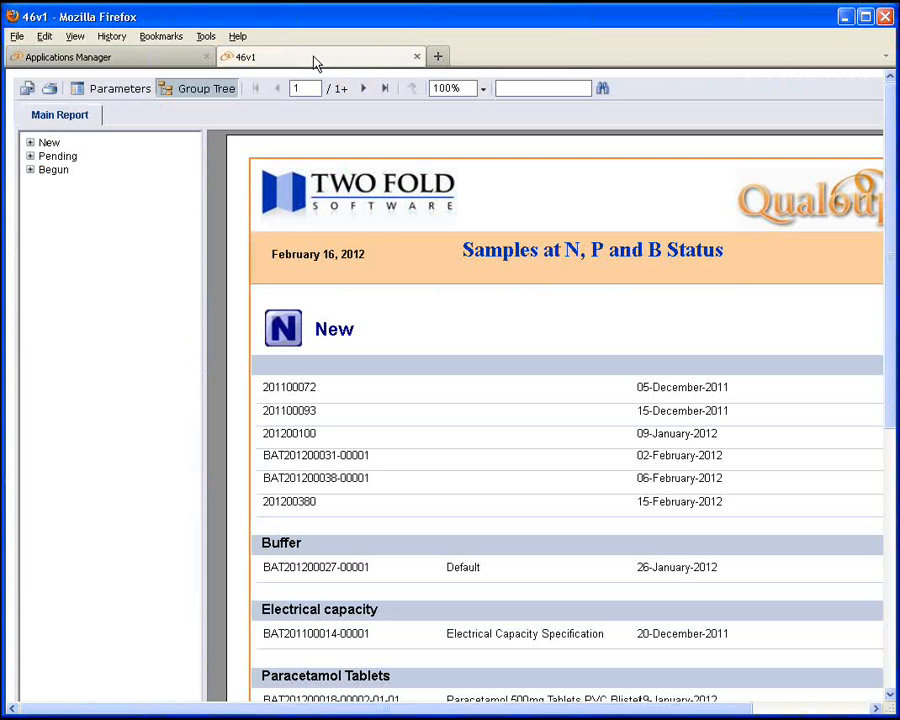
# - Show the browser's Navigation Toolbar on the 46v1 report preview and copy the report's full URL
pyautogui.click(77, 37)
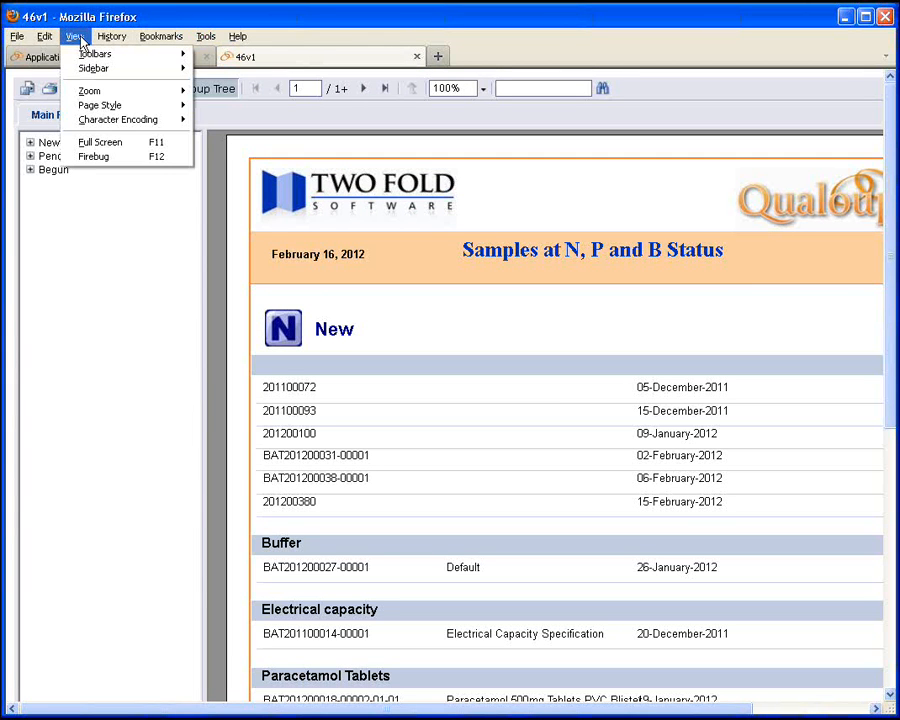
pyautogui.moveTo(93, 57)
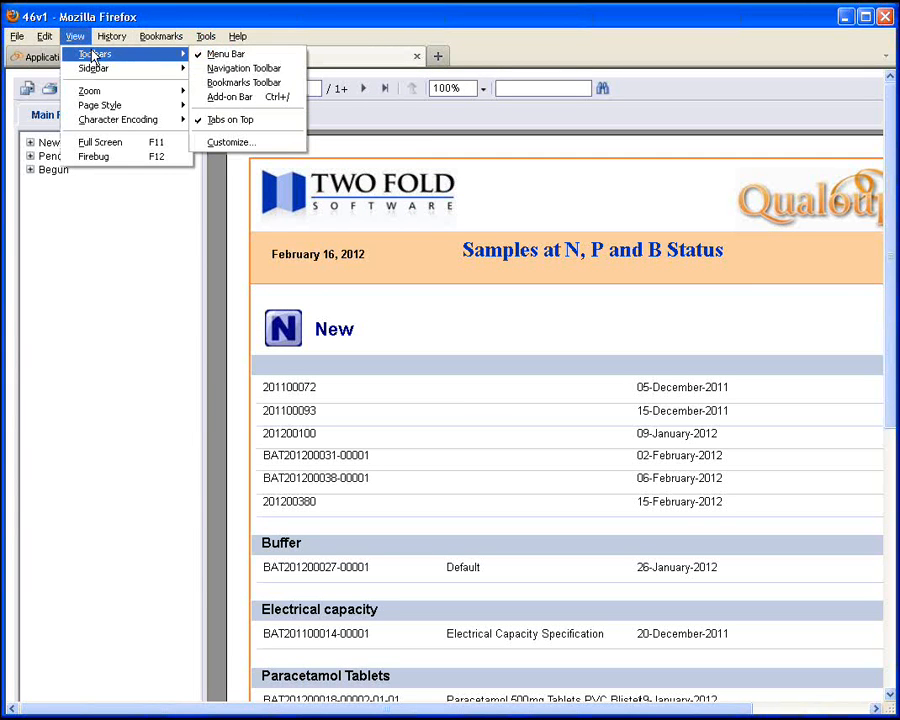
pyautogui.click(262, 70)
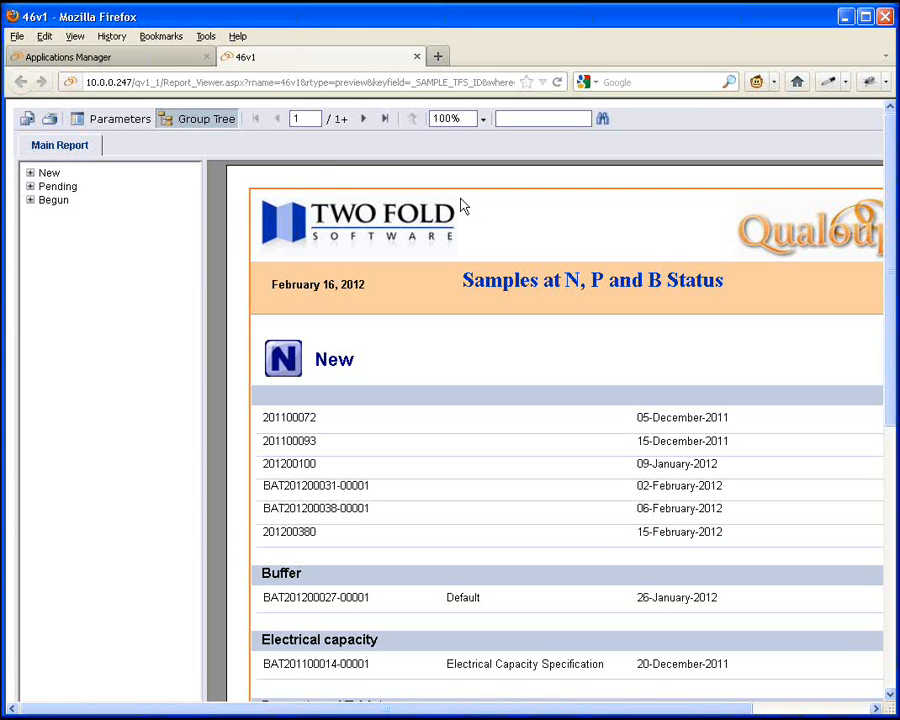
pyautogui.click(145, 61)
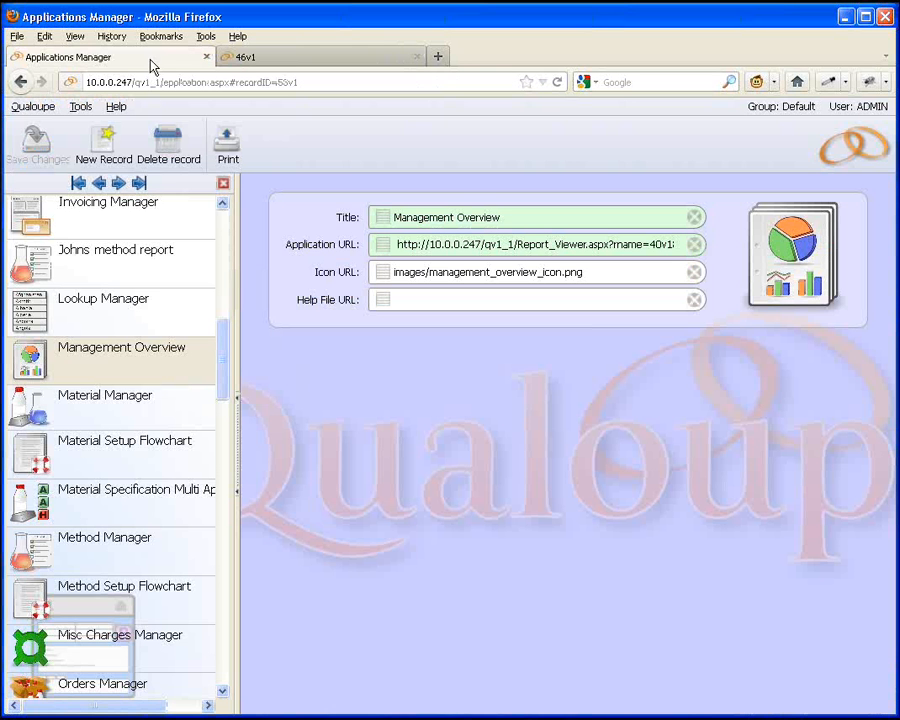
pyautogui.click(320, 60)
pyautogui.click(214, 84)
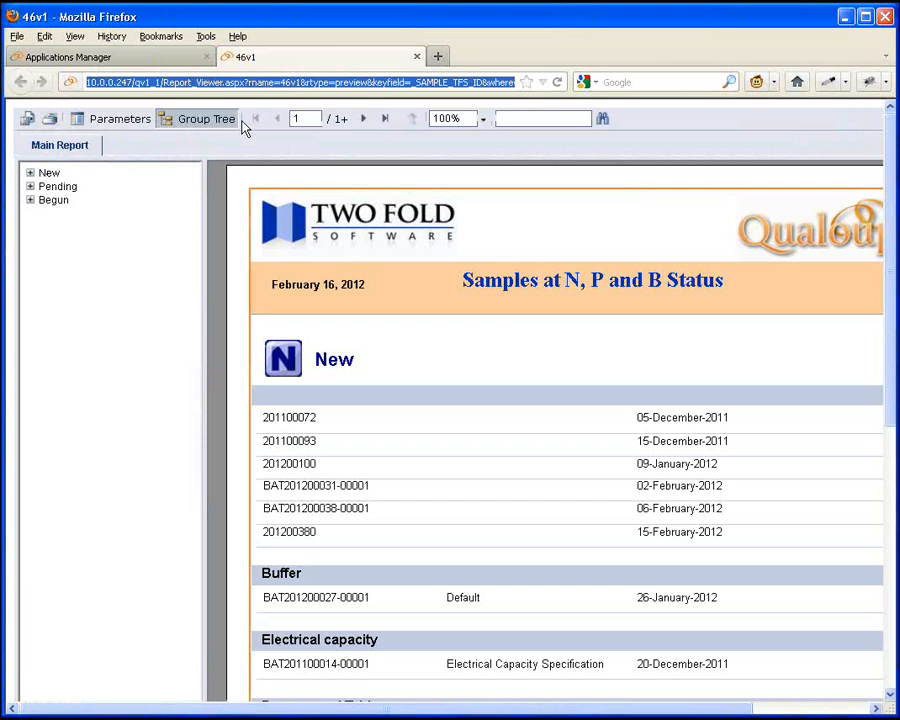
pyautogui.click(158, 60)
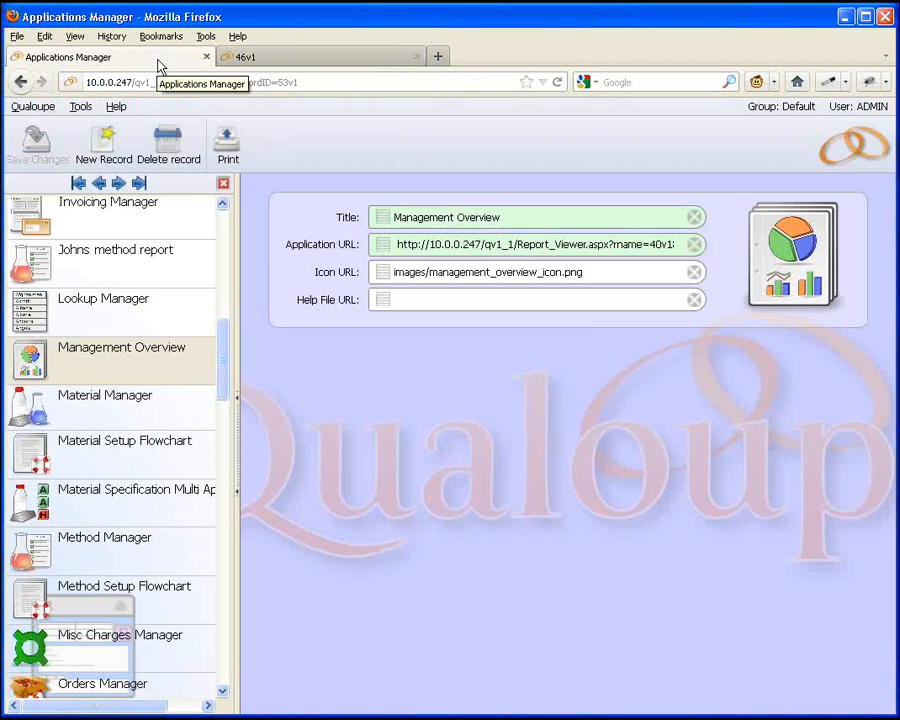
pyautogui.click(112, 150)
pyautogui.click(456, 236)
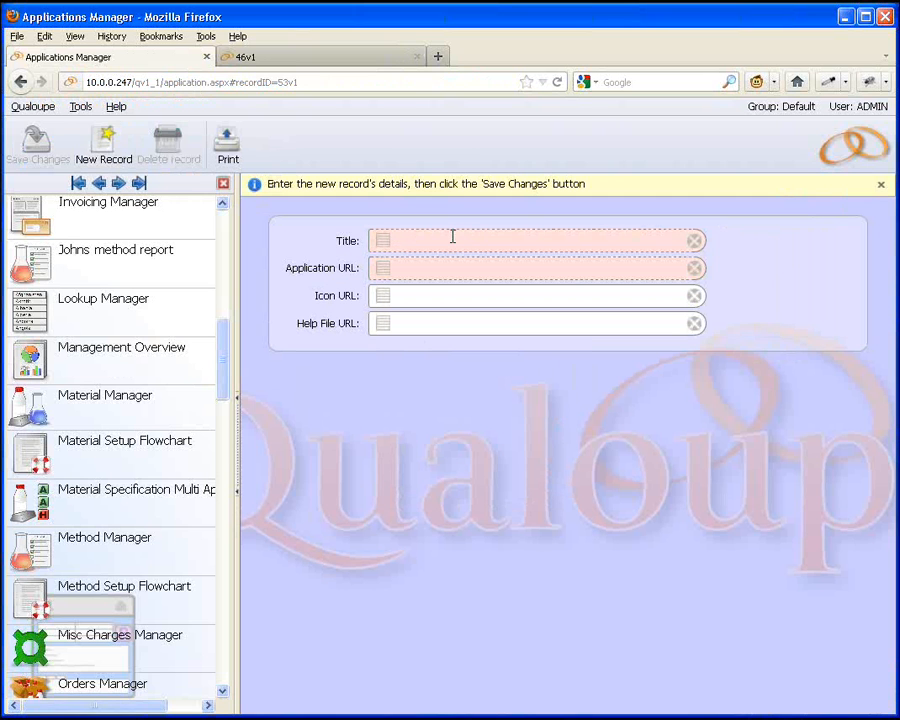
pyautogui.write('Samples Status N P B')
pyautogui.click(360, 60)
pyautogui.click(183, 60)
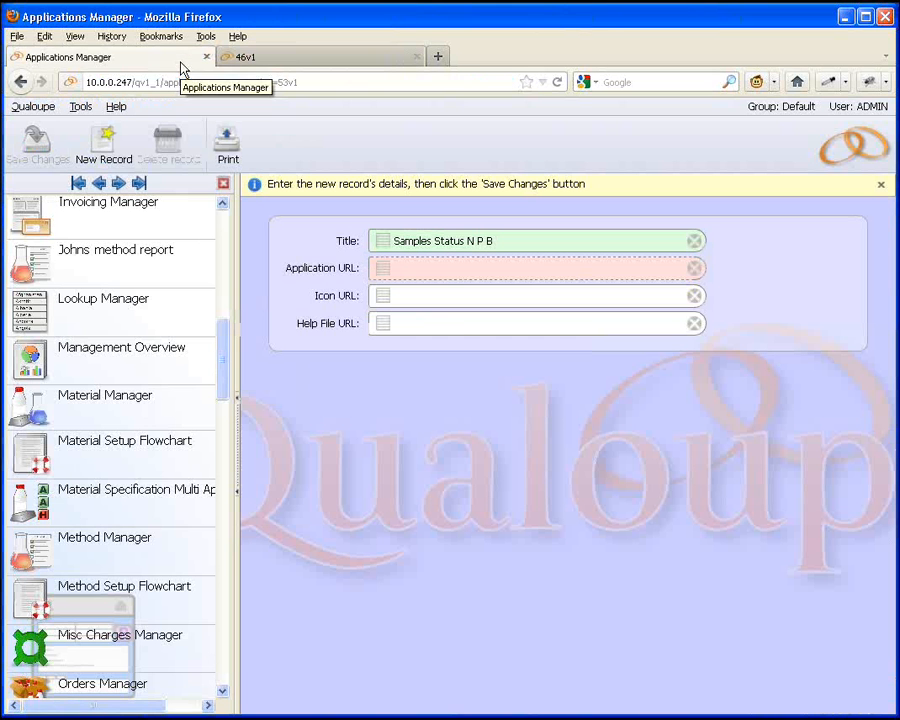
pyautogui.write('http://10.0.0.247/qv1_1/Report_Viewer.aspx?rname=46v1&rtype=preview&keyfield=_SAMPLE_TFS_ID&where=')
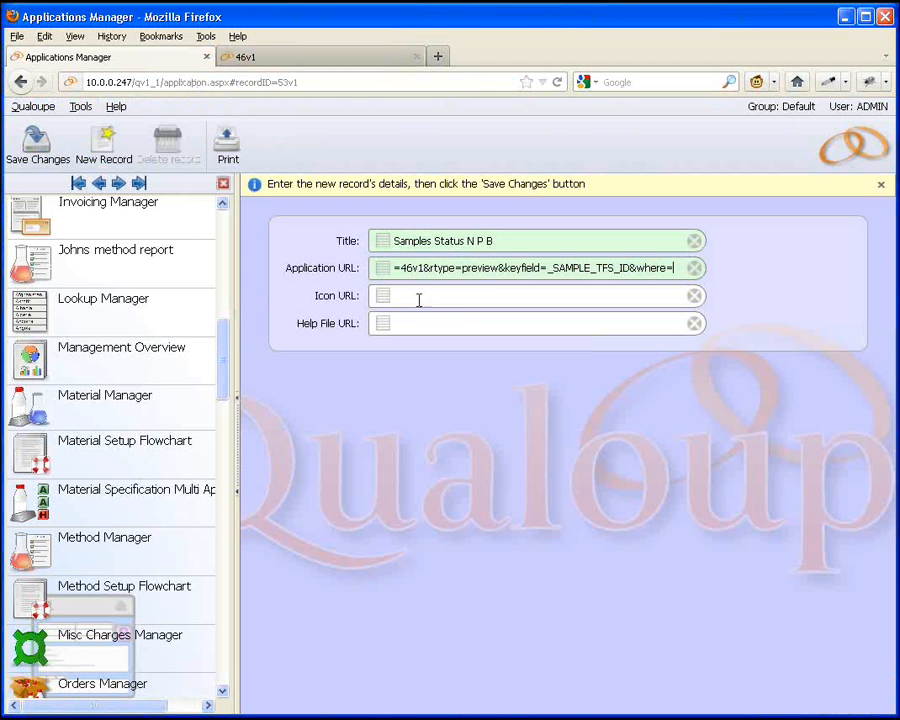
# - Set the new application's icon to images/management_overview_icon.png and save the record
pyautogui.click(387, 297)
pyautogui.click(385, 298)
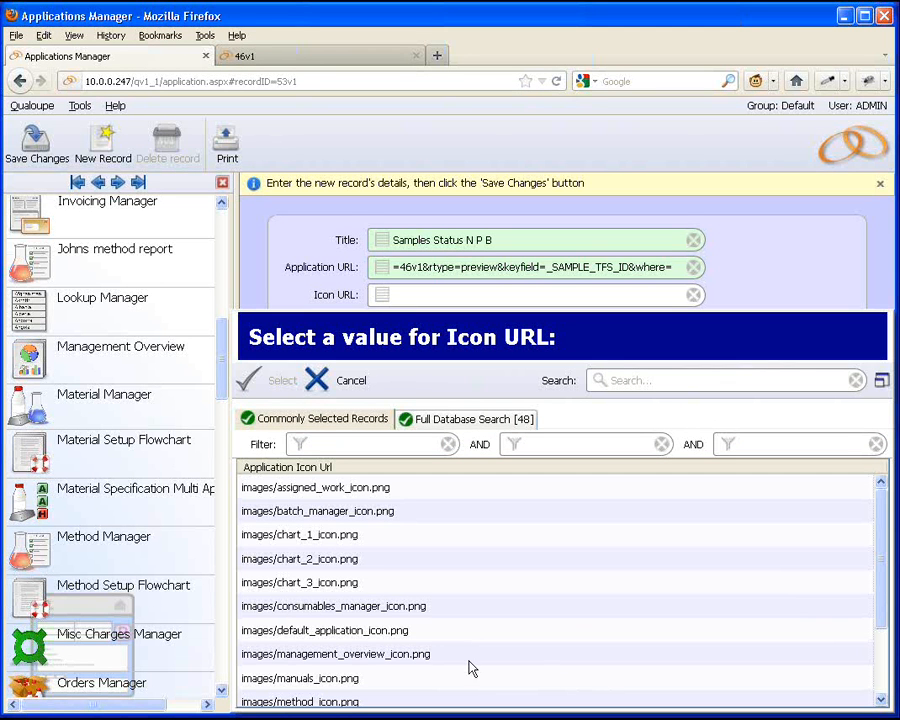
pyautogui.click(373, 657)
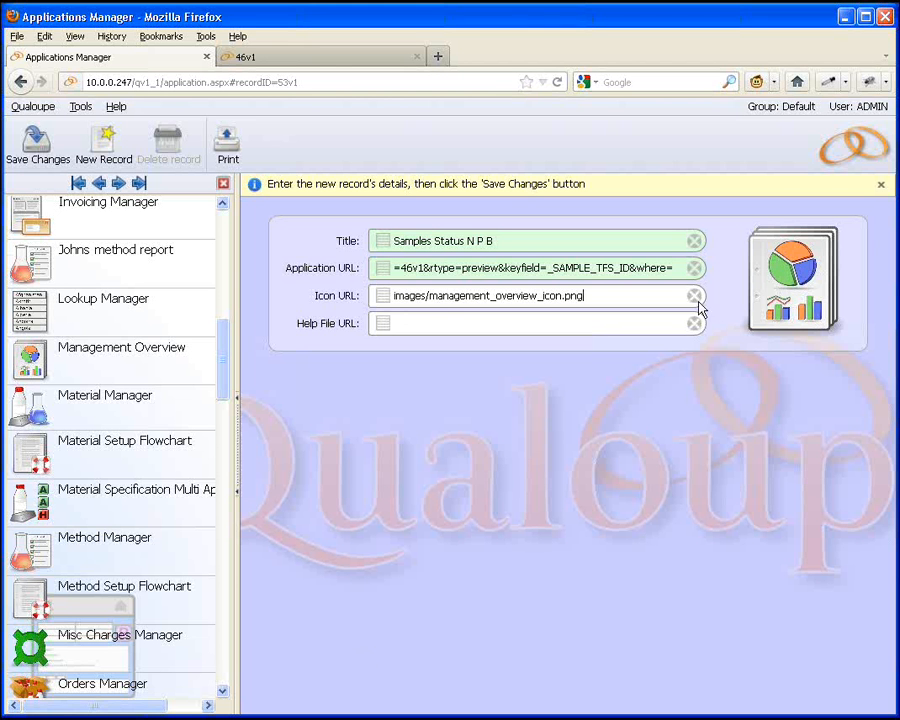
pyautogui.click(696, 298)
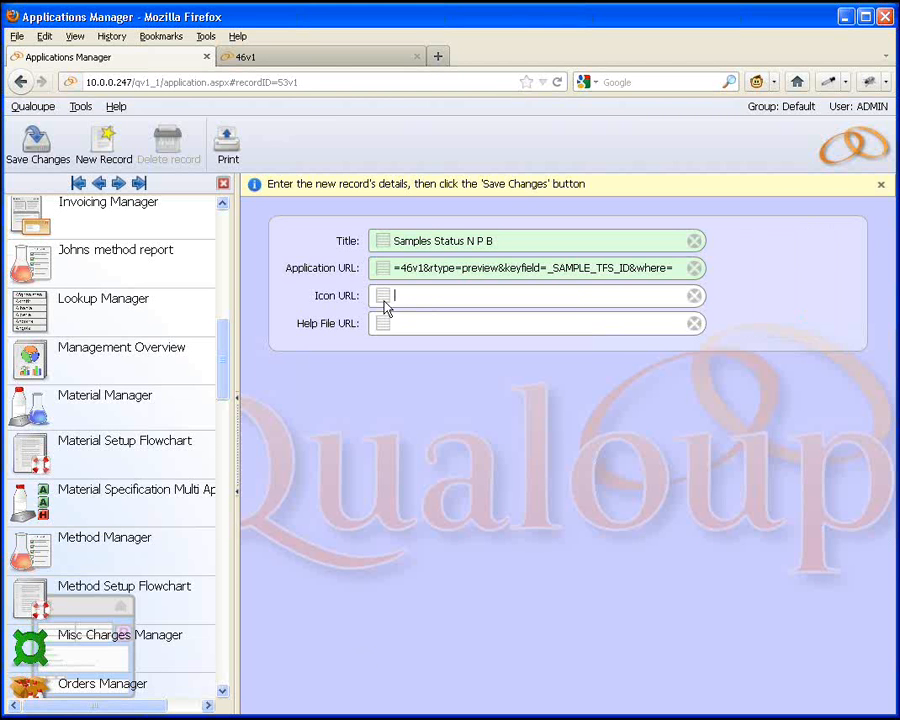
pyautogui.click(384, 298)
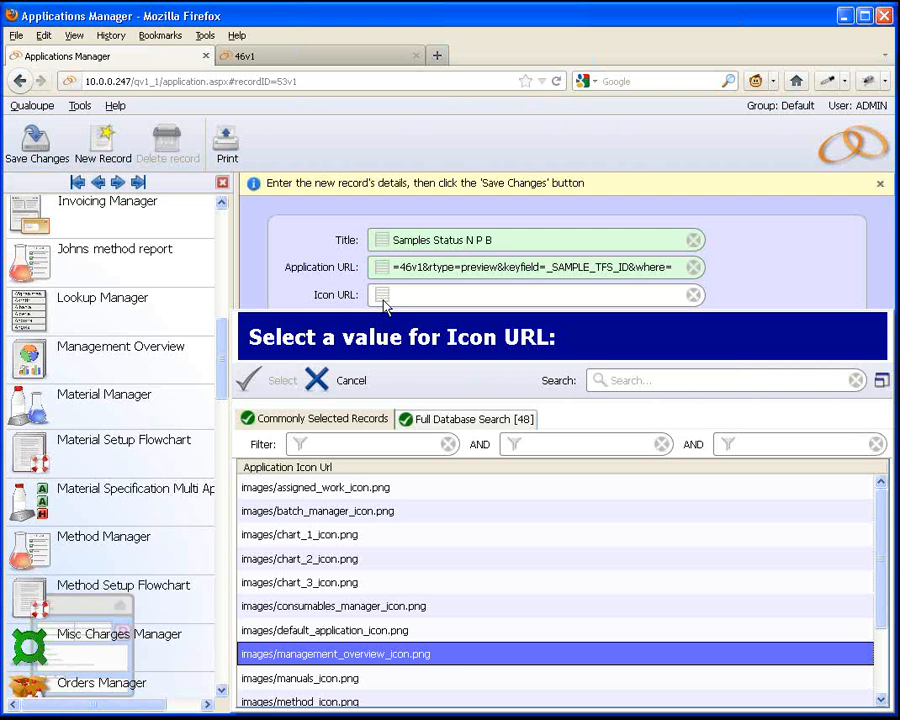
pyautogui.click(331, 511)
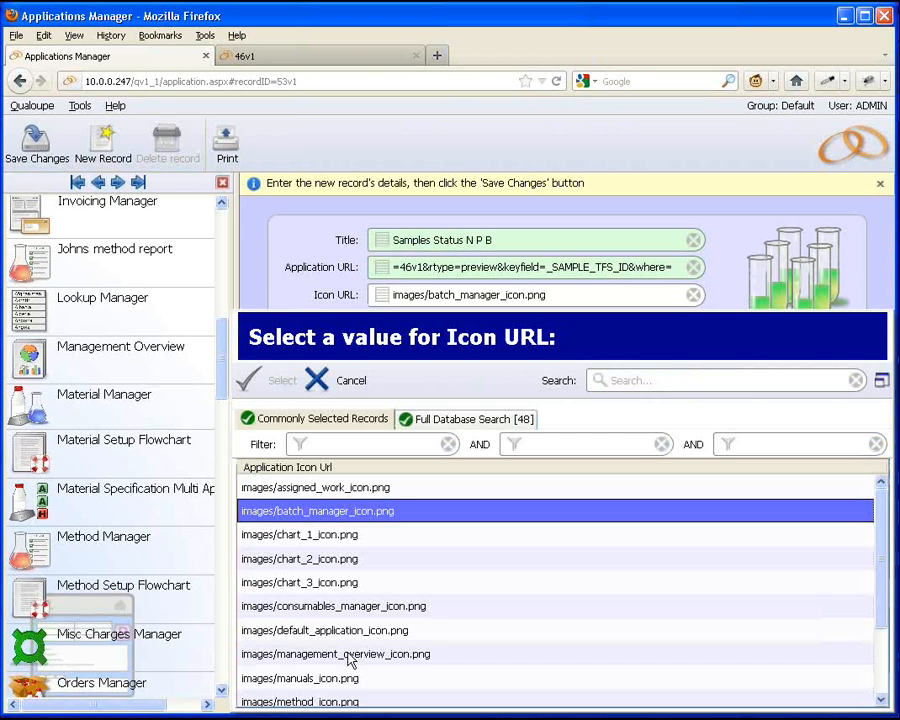
pyautogui.click(335, 653)
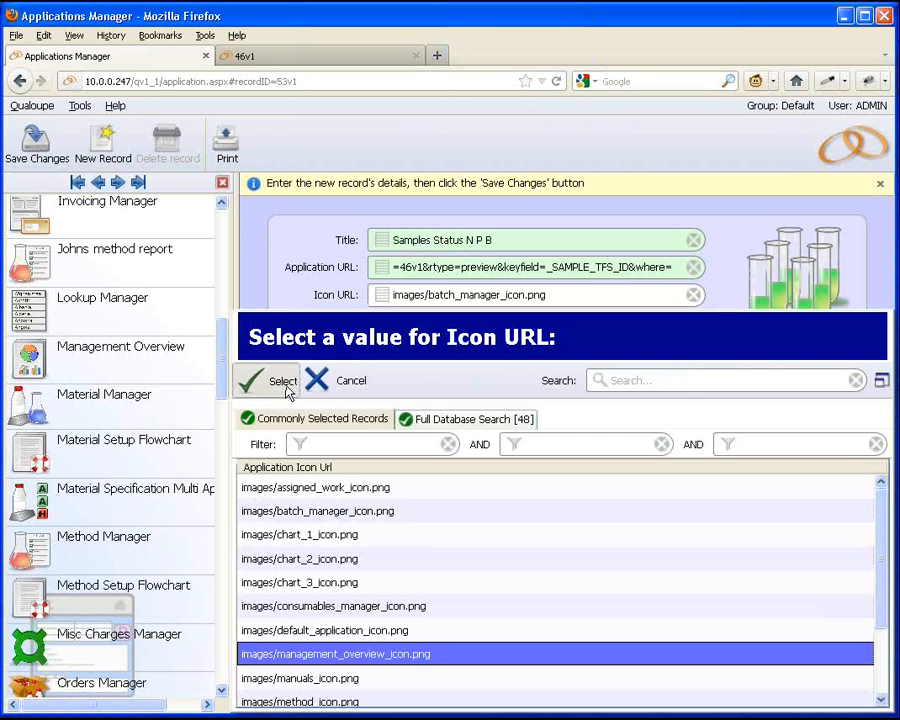
pyautogui.click(283, 381)
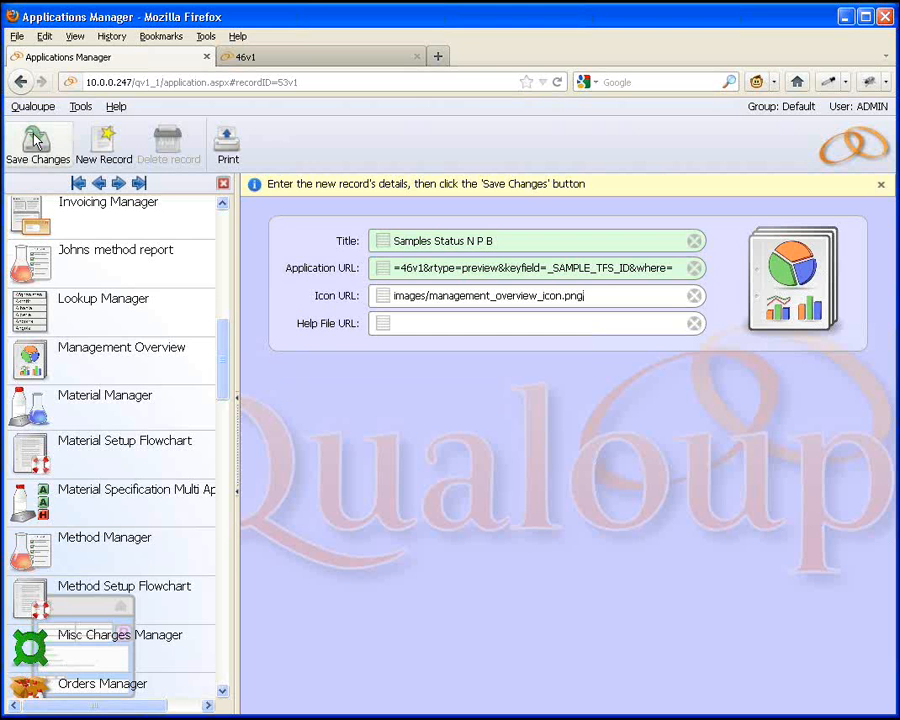
pyautogui.click(35, 140)
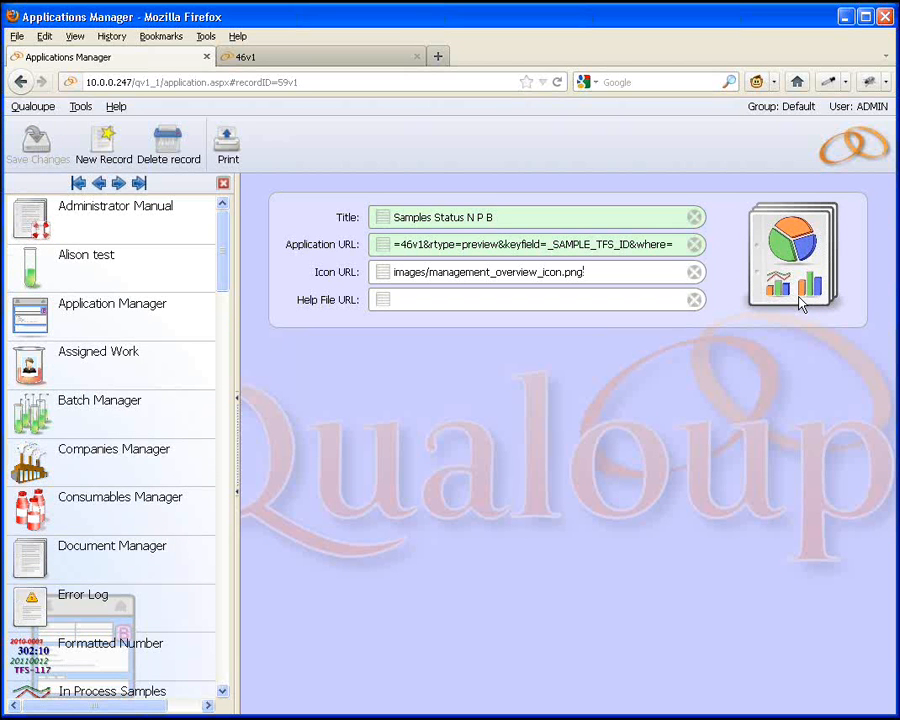
# - Return to the home page, open the Reports role in Roles Manager and display its application assignments
pyautogui.click(860, 146)
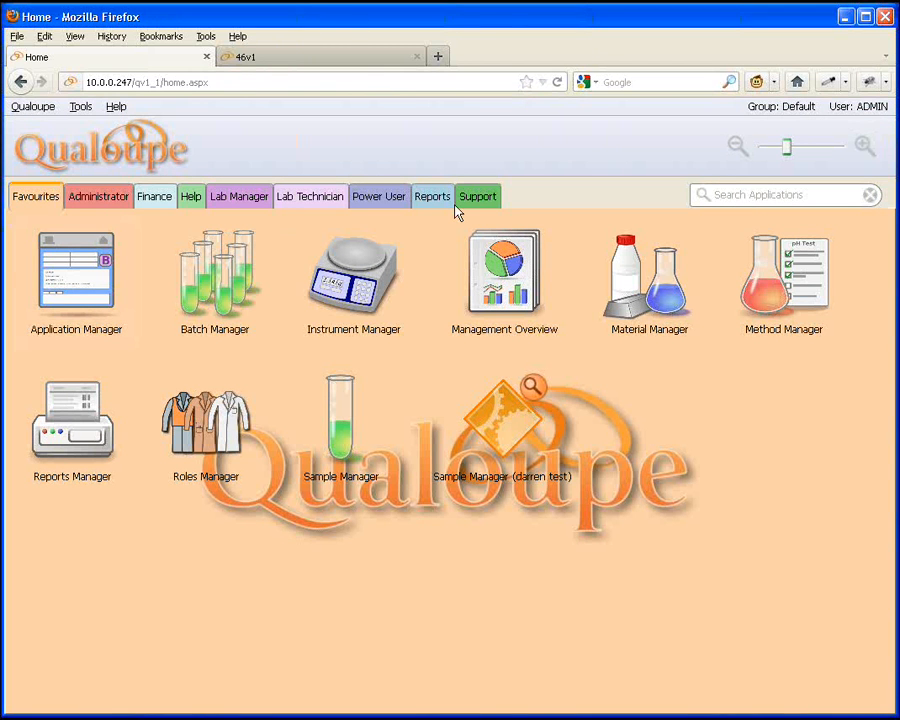
pyautogui.click(200, 447)
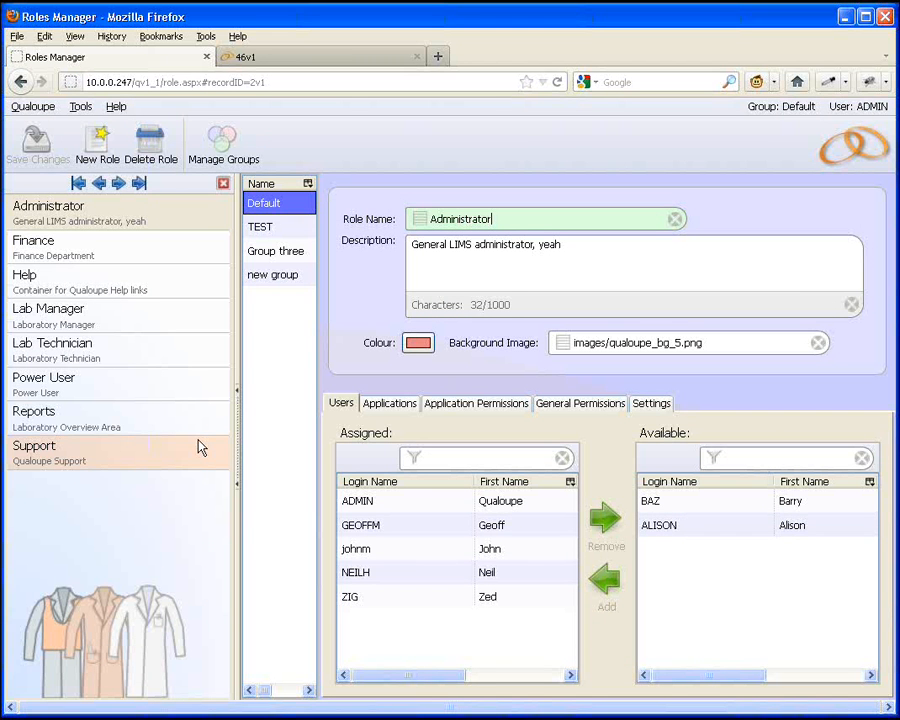
pyautogui.click(140, 428)
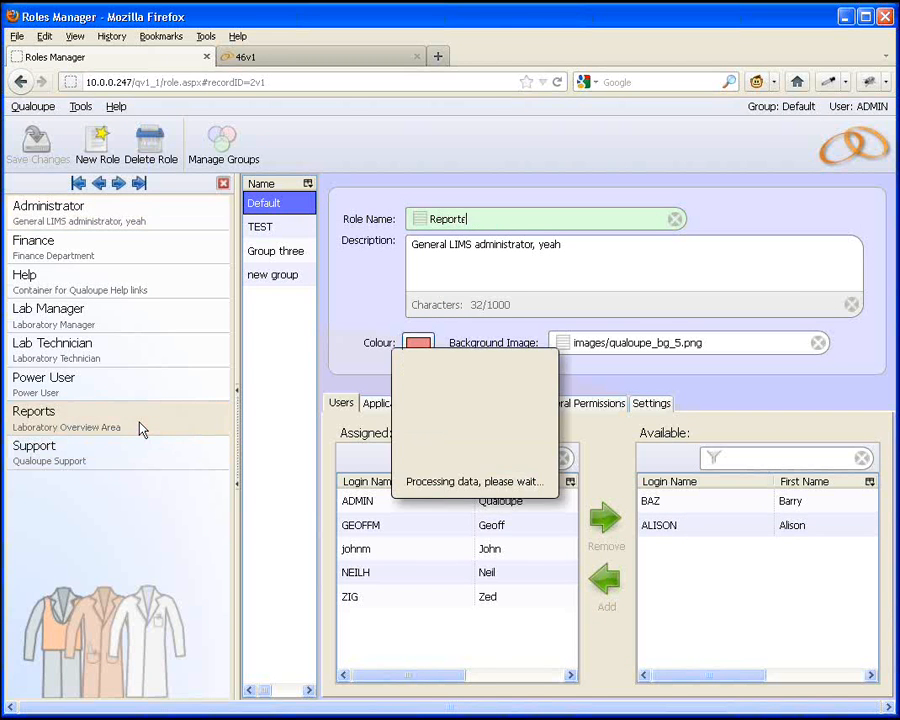
pyautogui.click(545, 351)
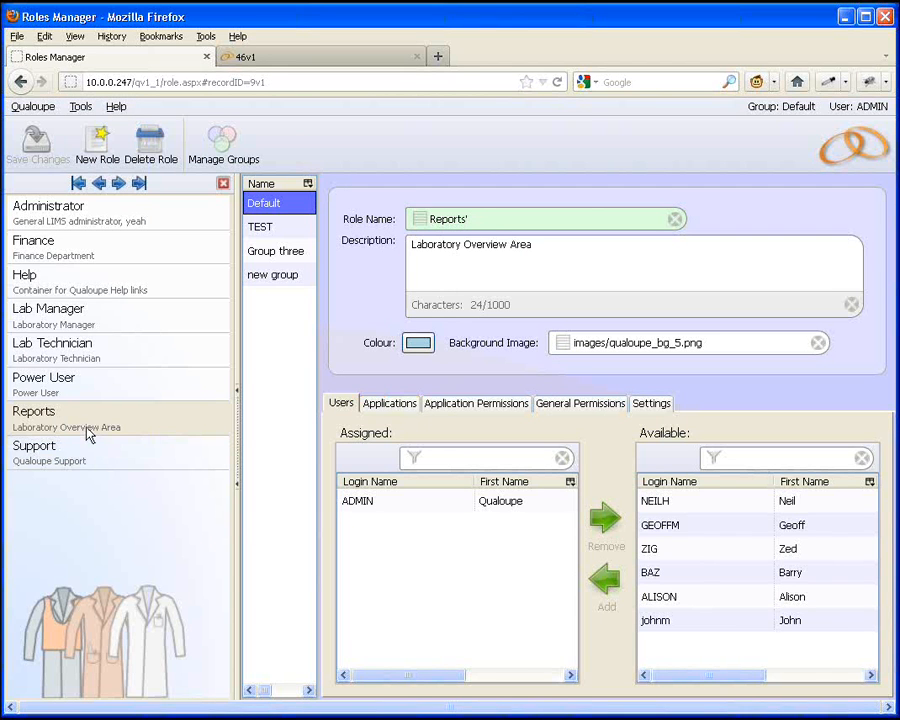
pyautogui.click(366, 408)
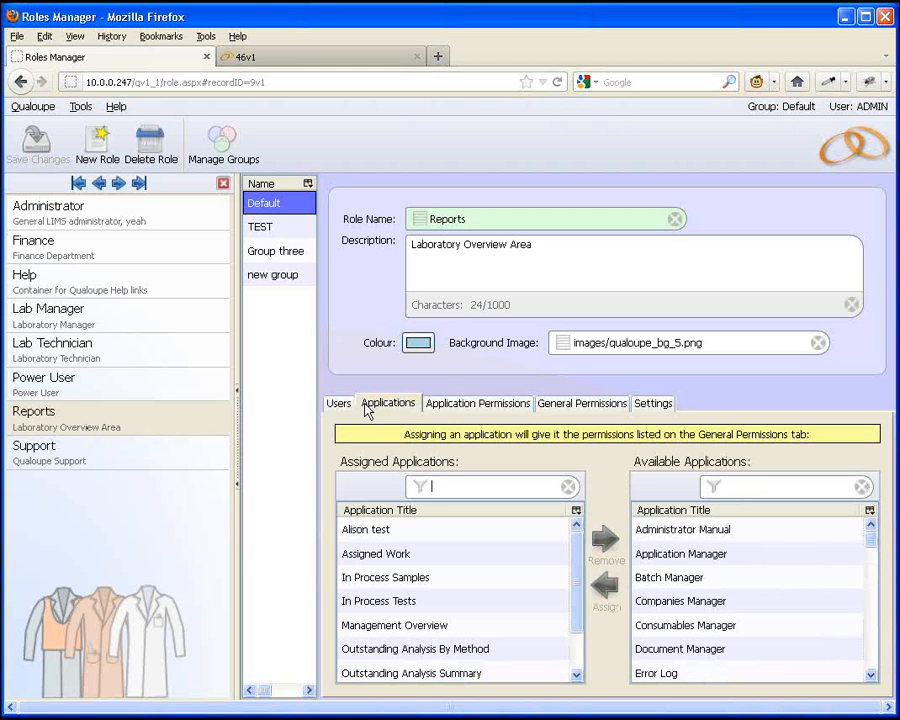
# - Filter the available applications by "sam", assign Samples Status N P B to the Reports role and save the role
pyautogui.click(873, 658)
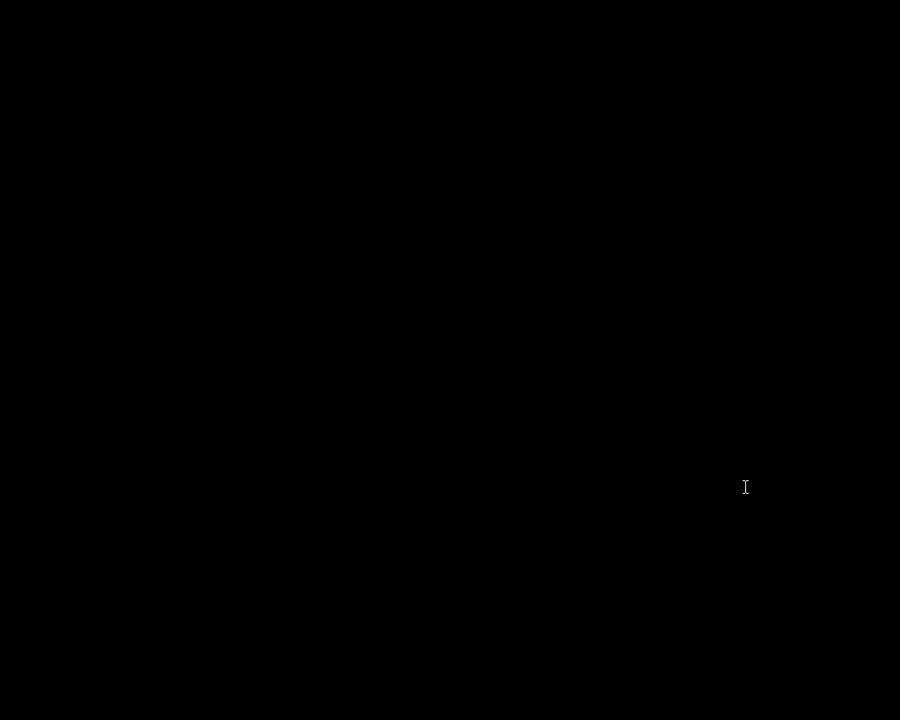
pyautogui.write('sam')
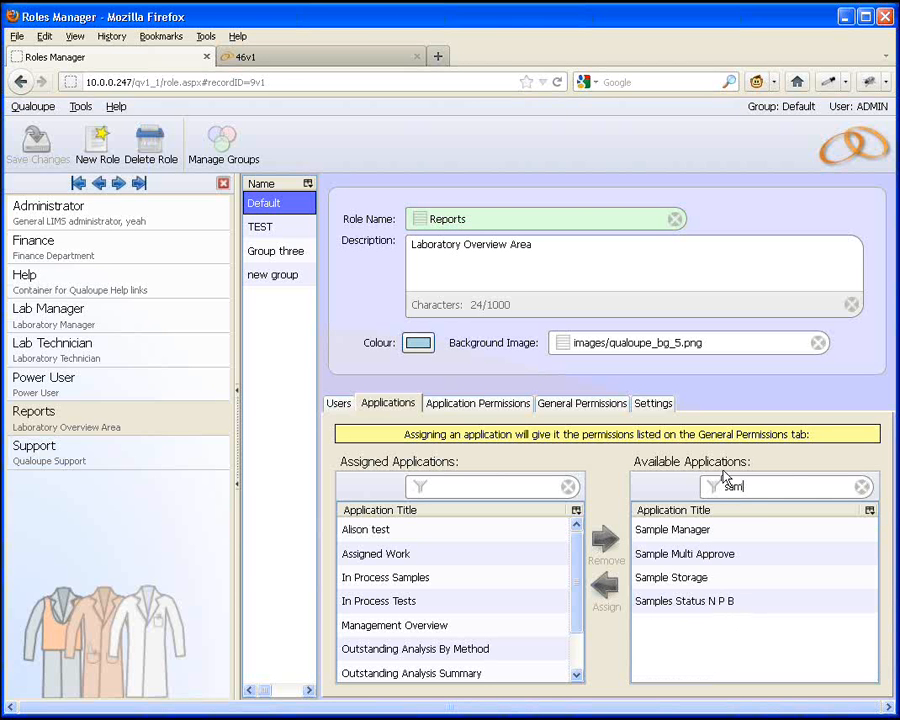
pyautogui.click(706, 610)
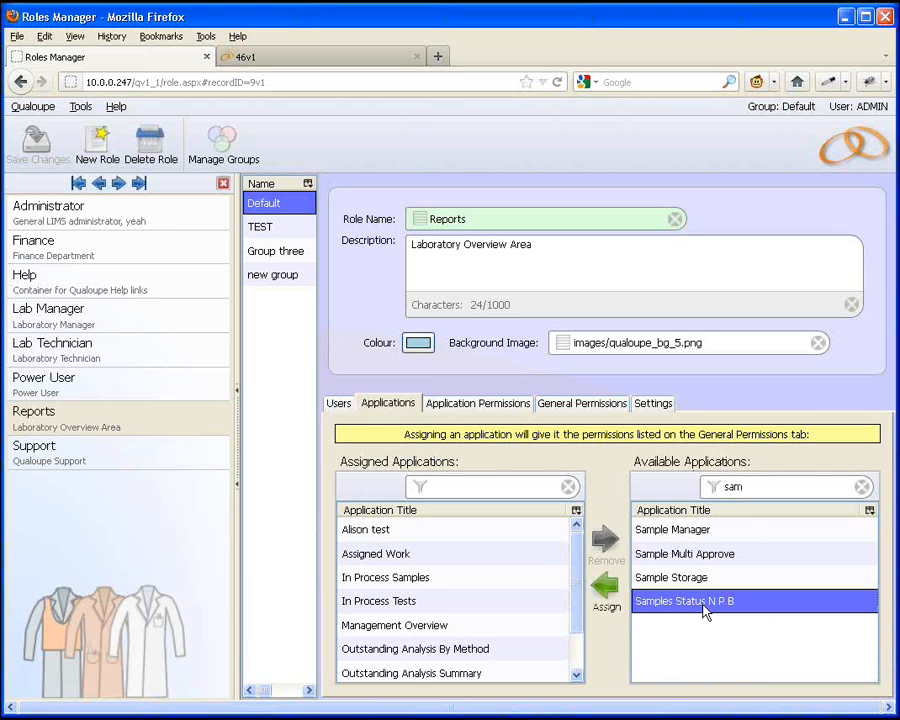
pyautogui.click(605, 588)
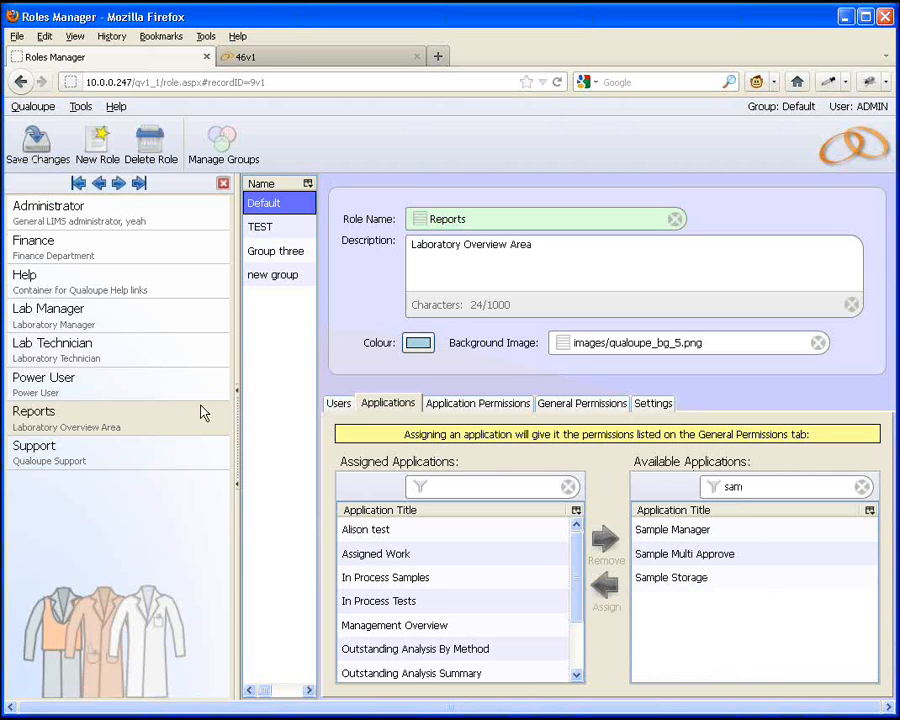
pyautogui.click(38, 148)
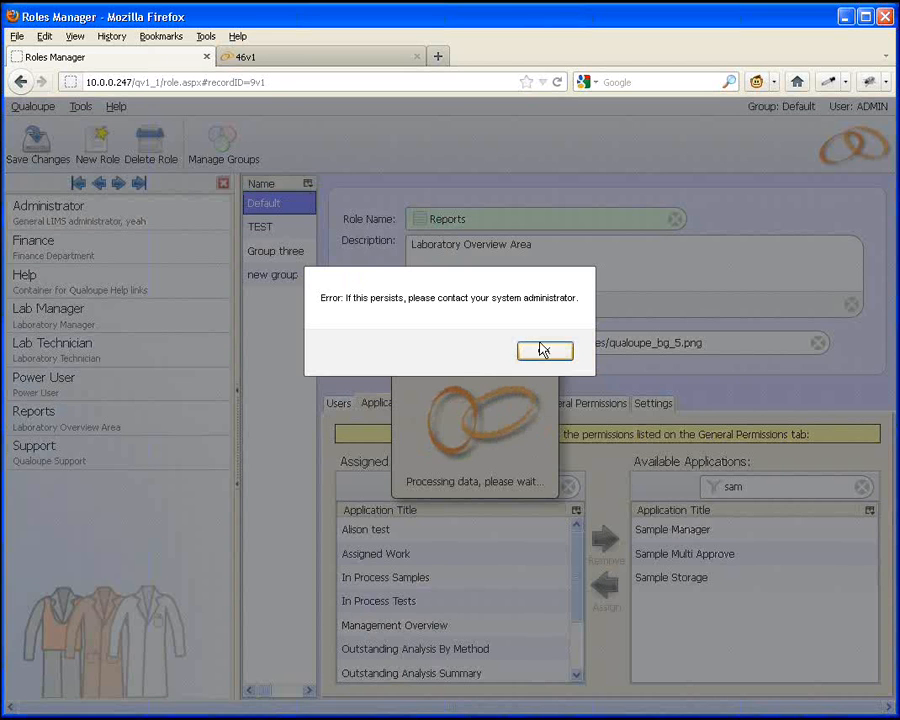
pyautogui.click(541, 349)
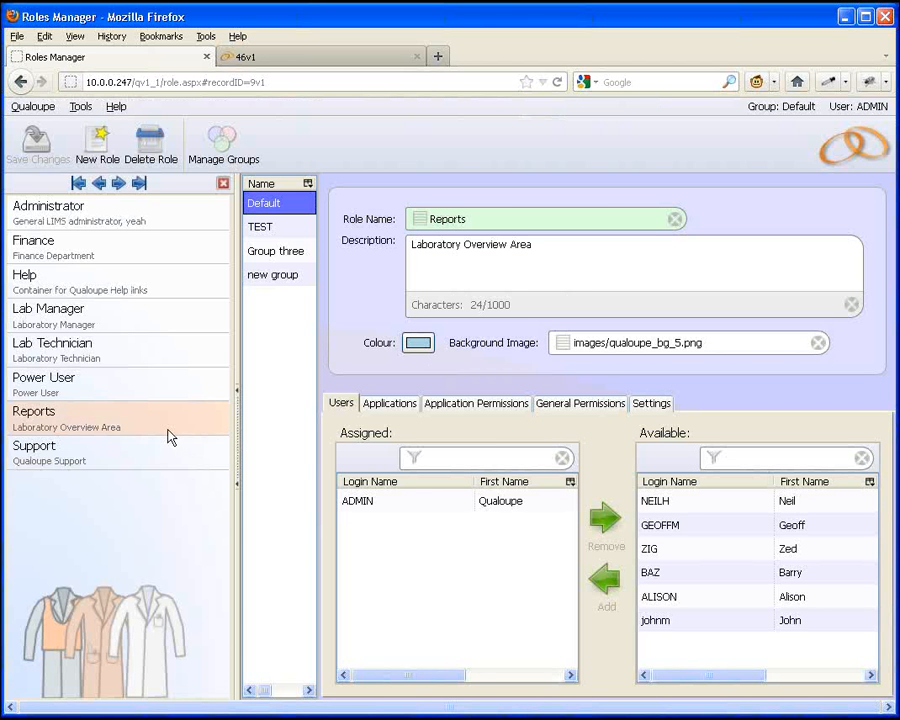
# - From the home page's Reports group, add Samples Status N P B to the favourites and display the favourites
pyautogui.click(850, 152)
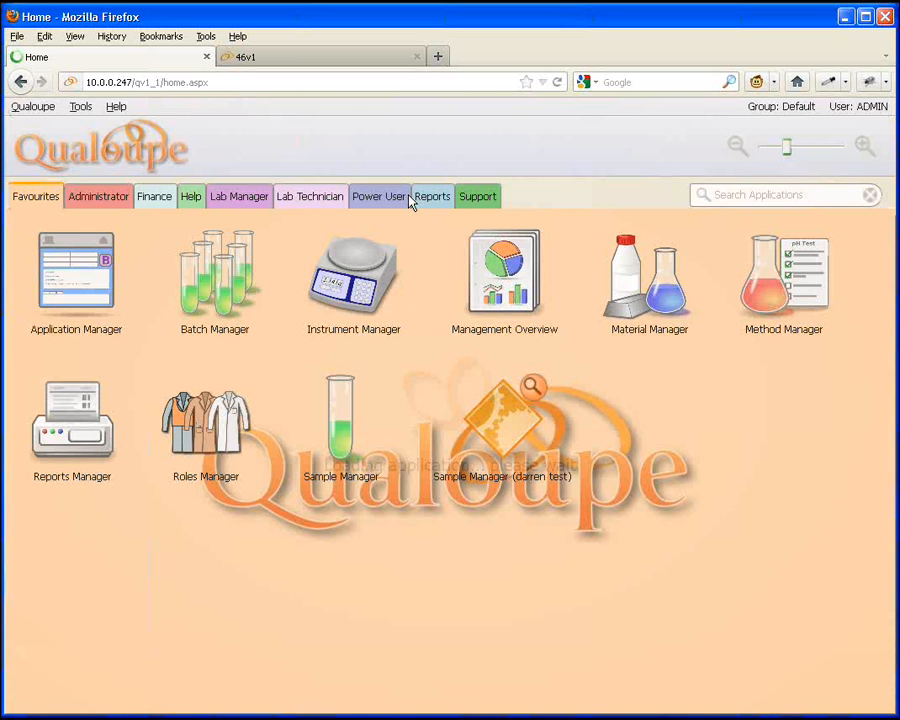
pyautogui.click(426, 197)
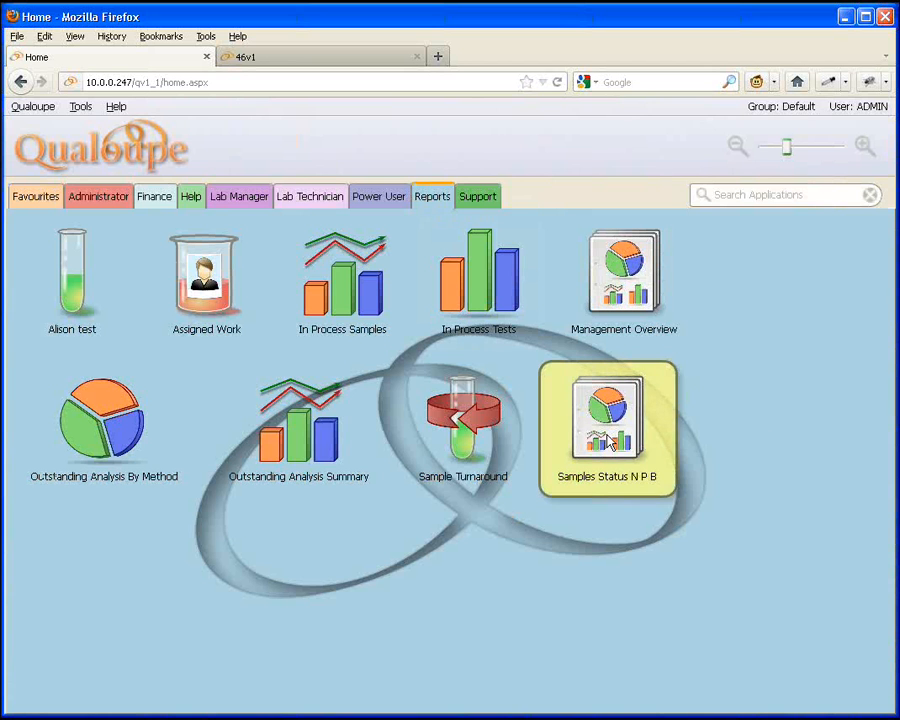
pyautogui.rightClick(612, 441)
pyautogui.click(648, 478)
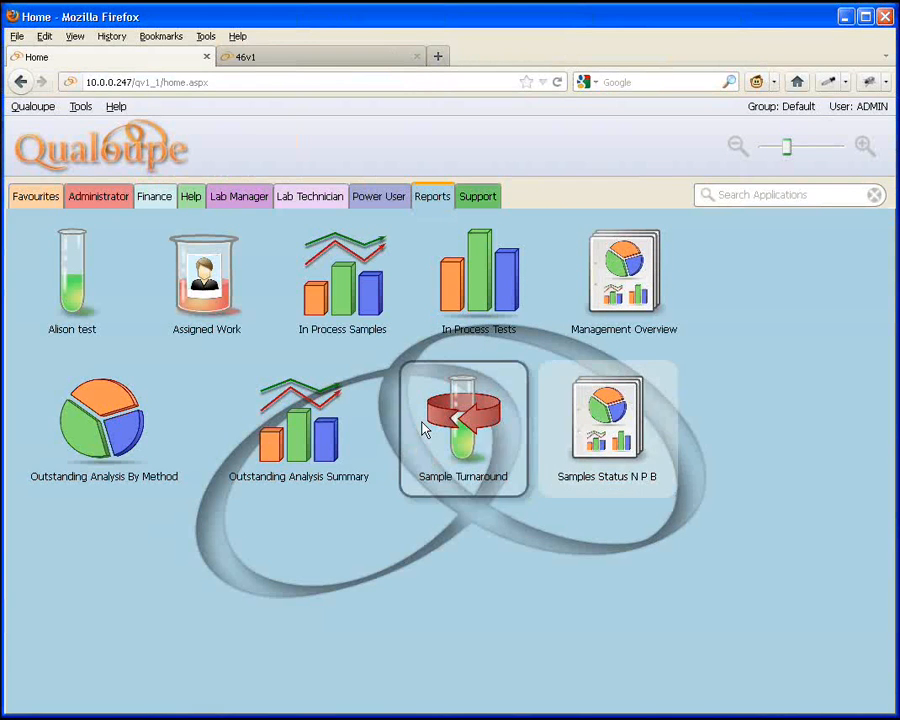
pyautogui.click(38, 205)
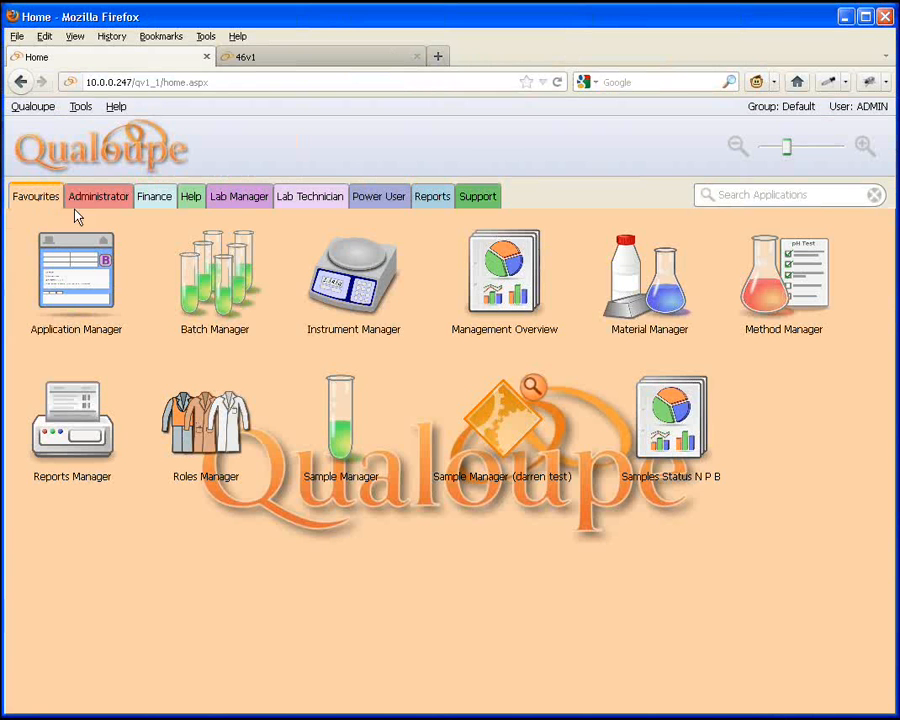
# - Close the old 46v1 report preview and launch Samples Status N P B from the favourites
pyautogui.click(672, 440)
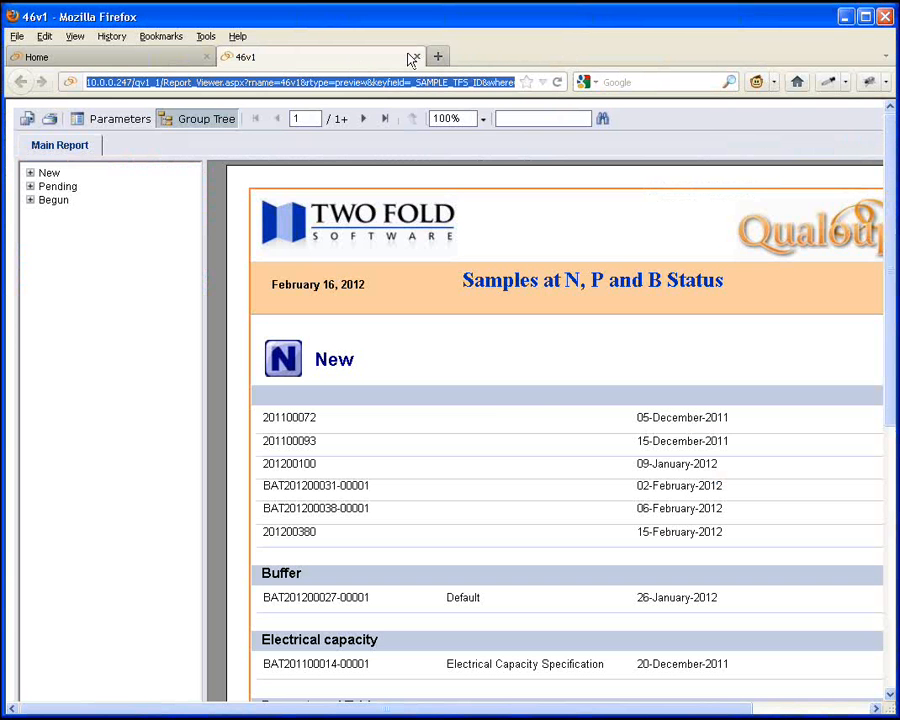
pyautogui.click(413, 57)
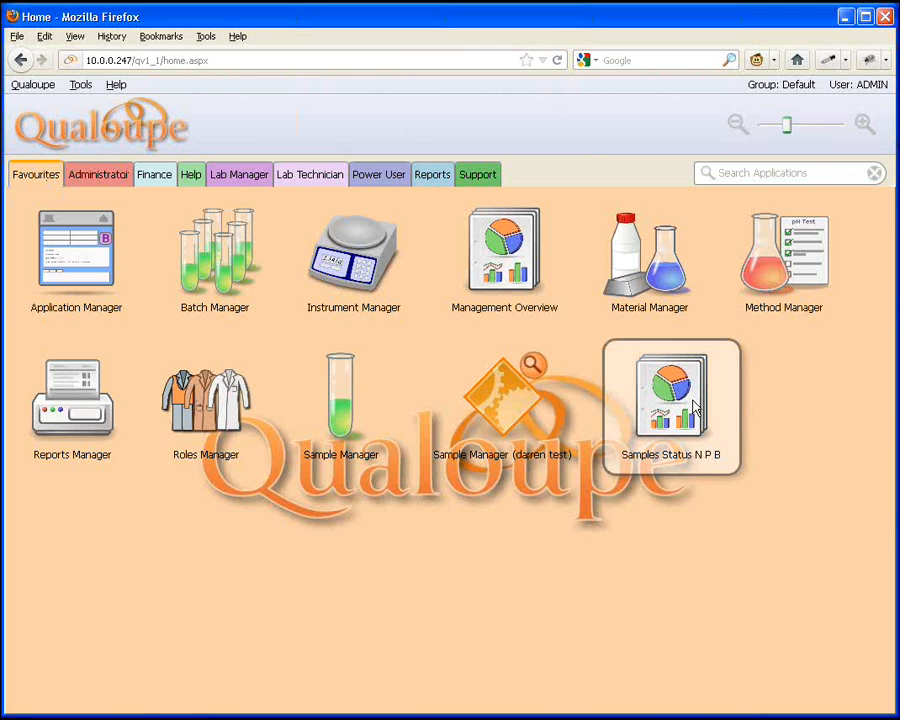
pyautogui.click(695, 405)
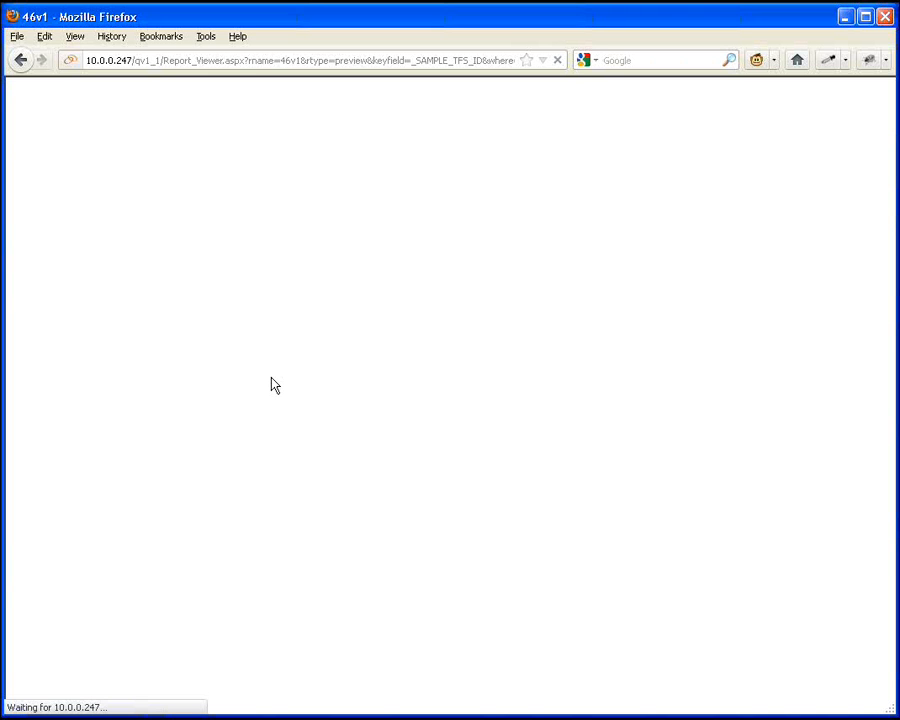
# - Return to the home page through the browsing history and open Samples Status N P B in a new tab
pyautogui.click(113, 38)
pyautogui.click(155, 150)
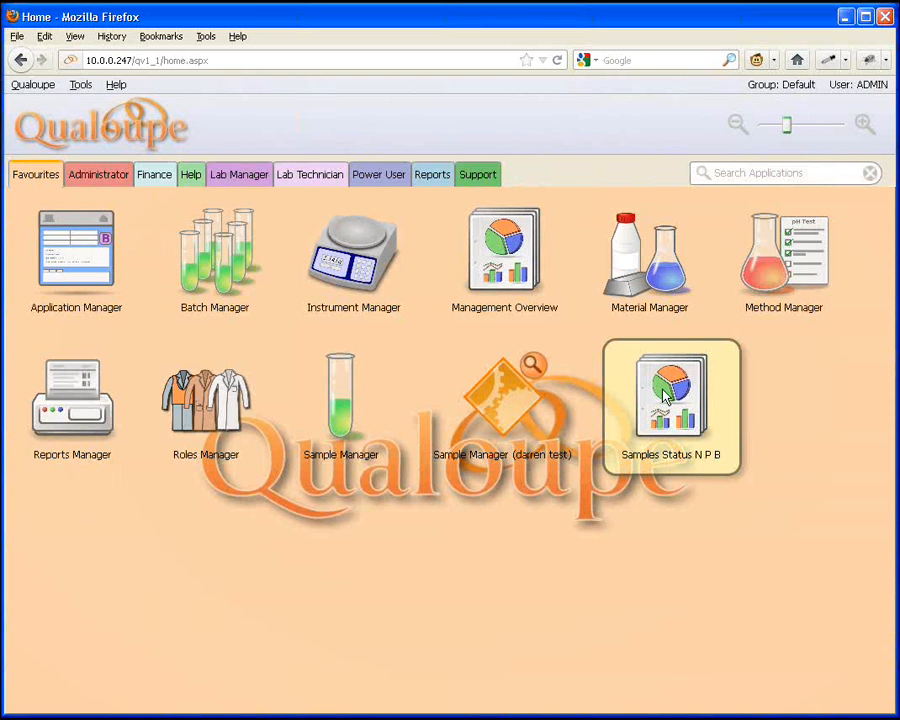
pyautogui.rightClick(664, 396)
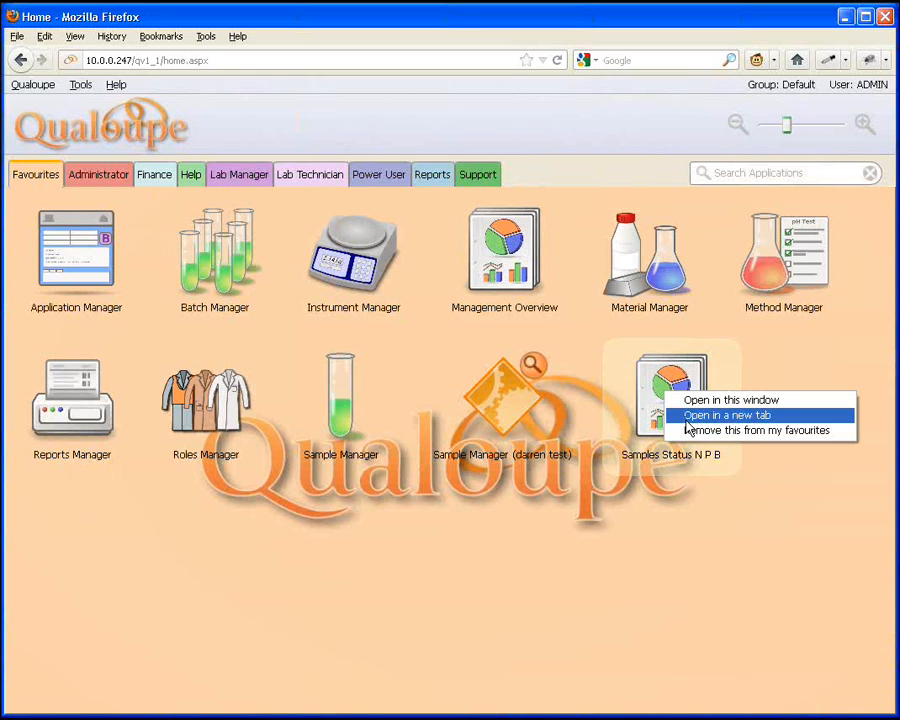
pyautogui.click(686, 418)
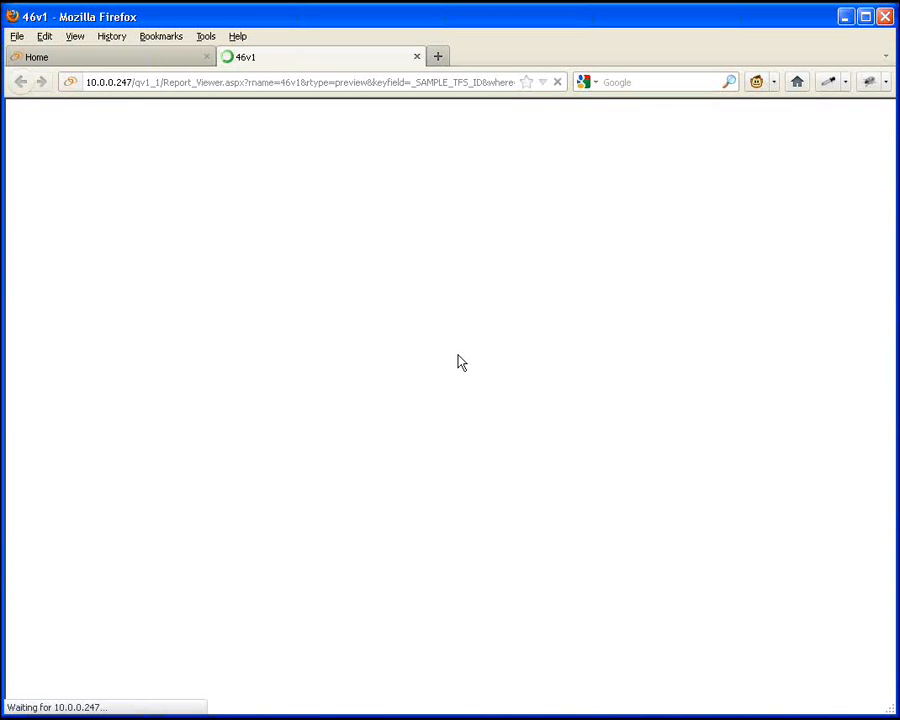
# - Open Reports Manager from the Home tab, display the upload form for a new report and cancel it
pyautogui.click(125, 61)
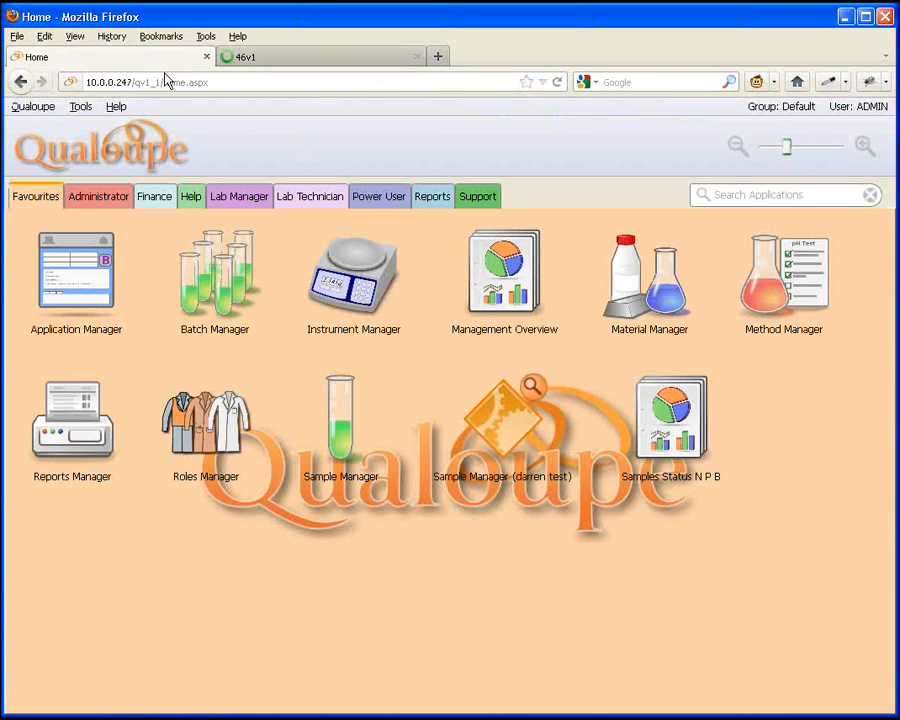
pyautogui.click(97, 428)
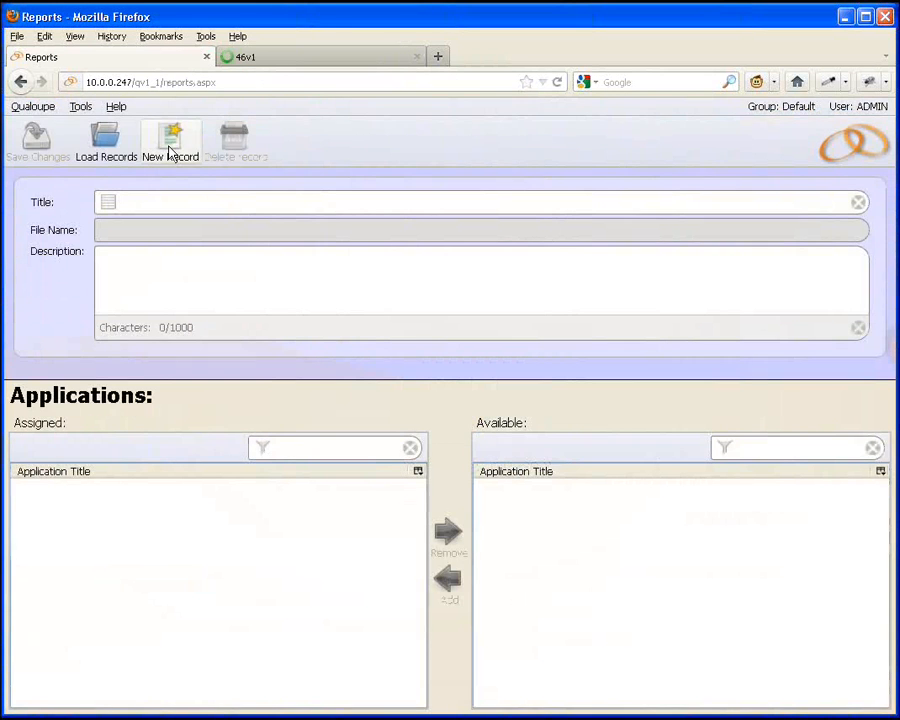
pyautogui.click(170, 150)
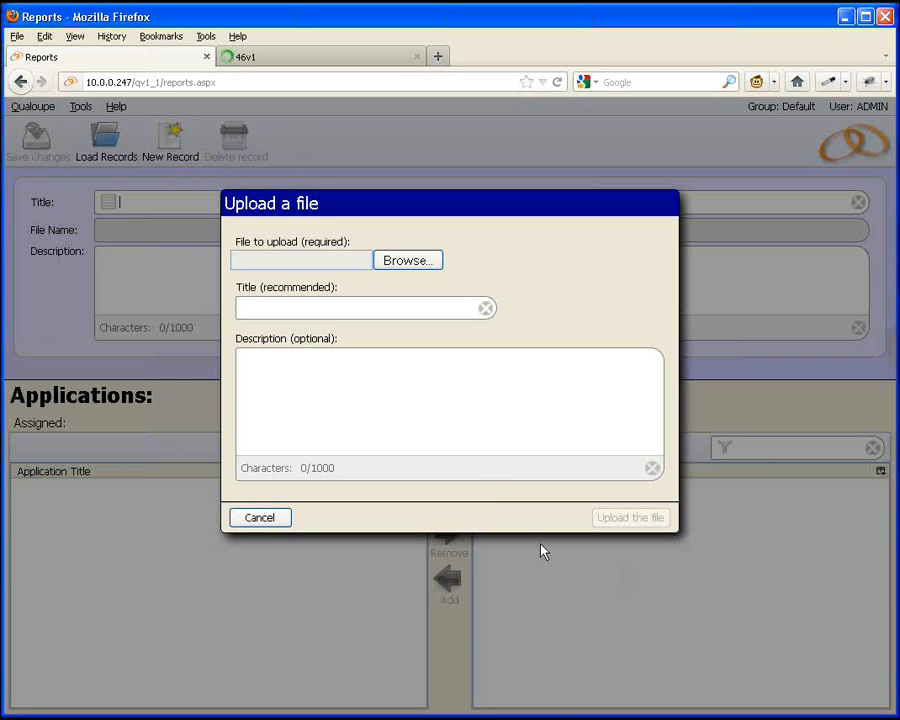
pyautogui.click(272, 520)
# - Load the report record Samples @ status N, P or B in Reports Manager
pyautogui.click(107, 145)
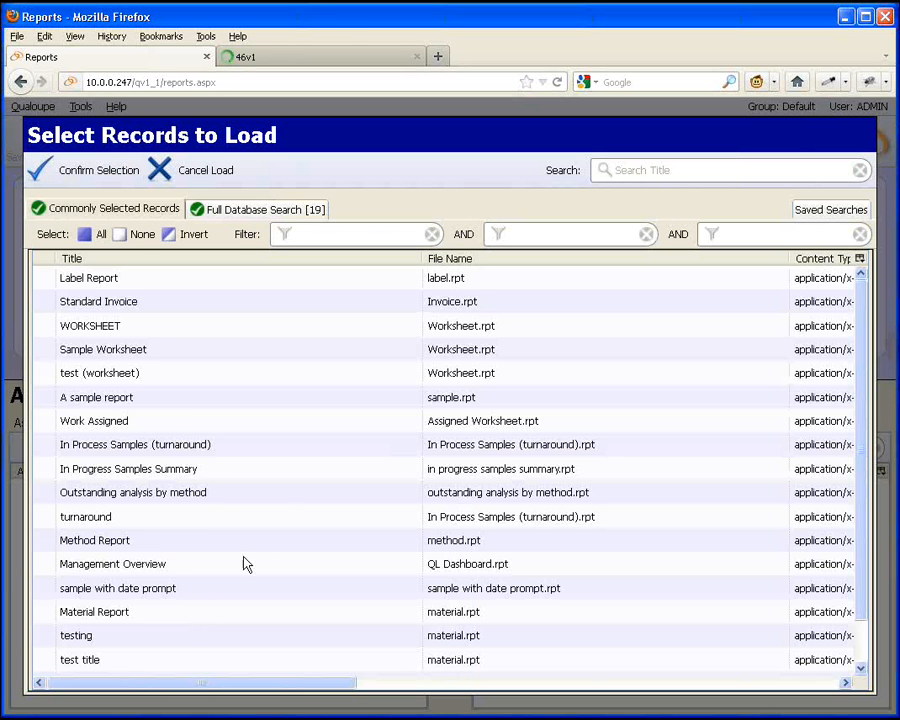
pyautogui.scroll(-1, 178, 660)
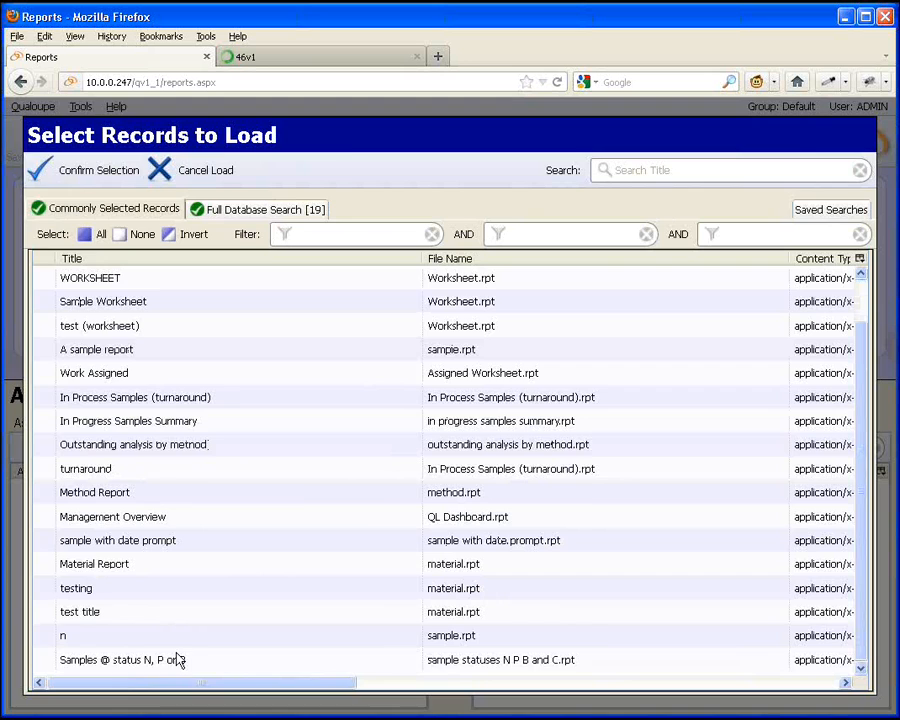
pyautogui.click(178, 660)
pyautogui.click(132, 169)
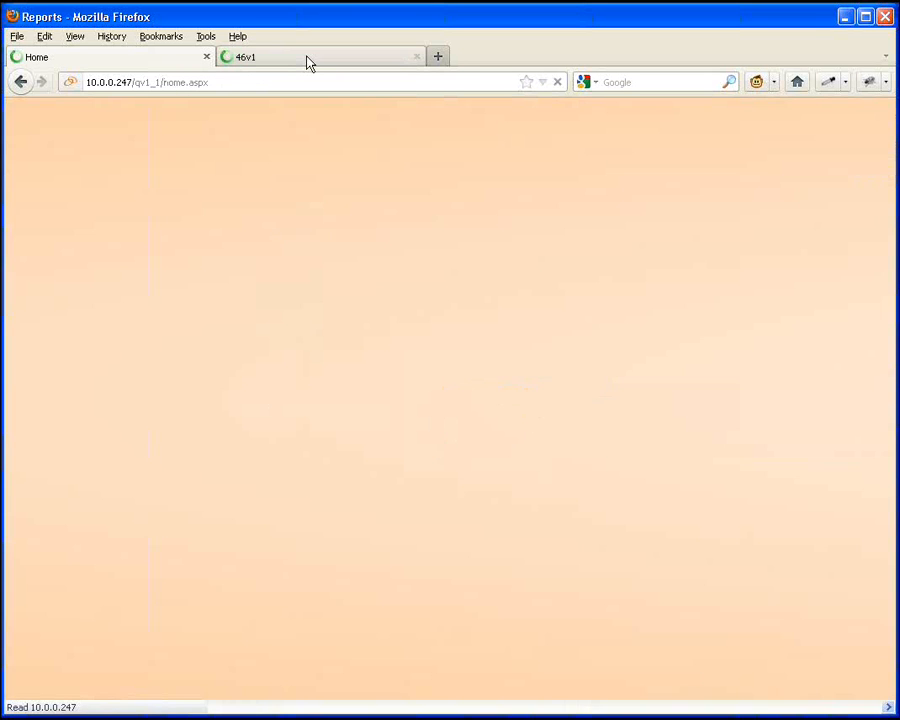
# - Check the 46v1 report tab, open Sample Manager from the home page and view its printable reports list
pyautogui.click(308, 60)
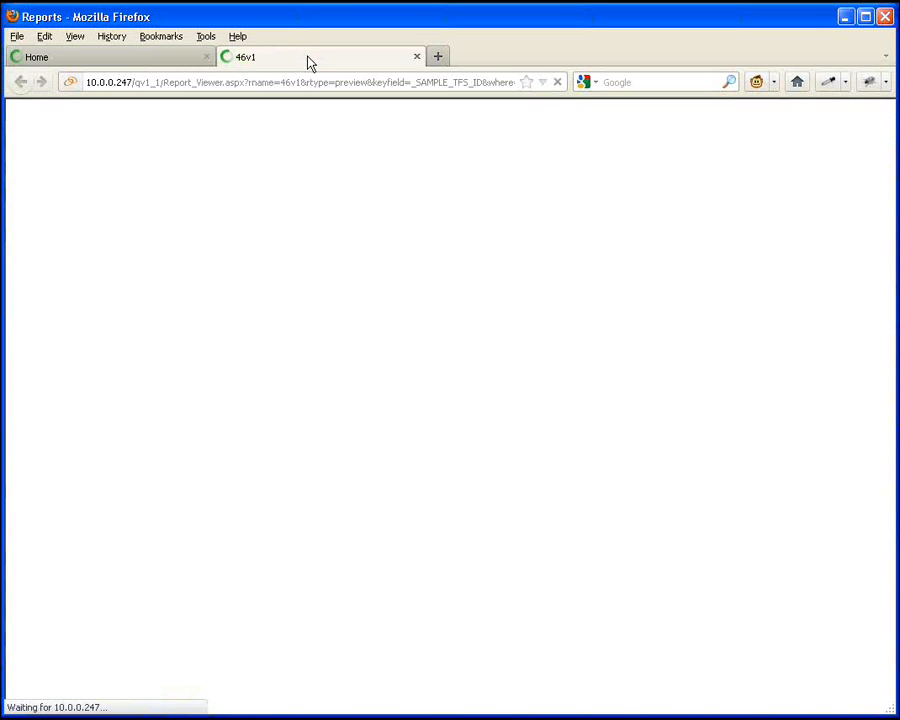
pyautogui.click(148, 62)
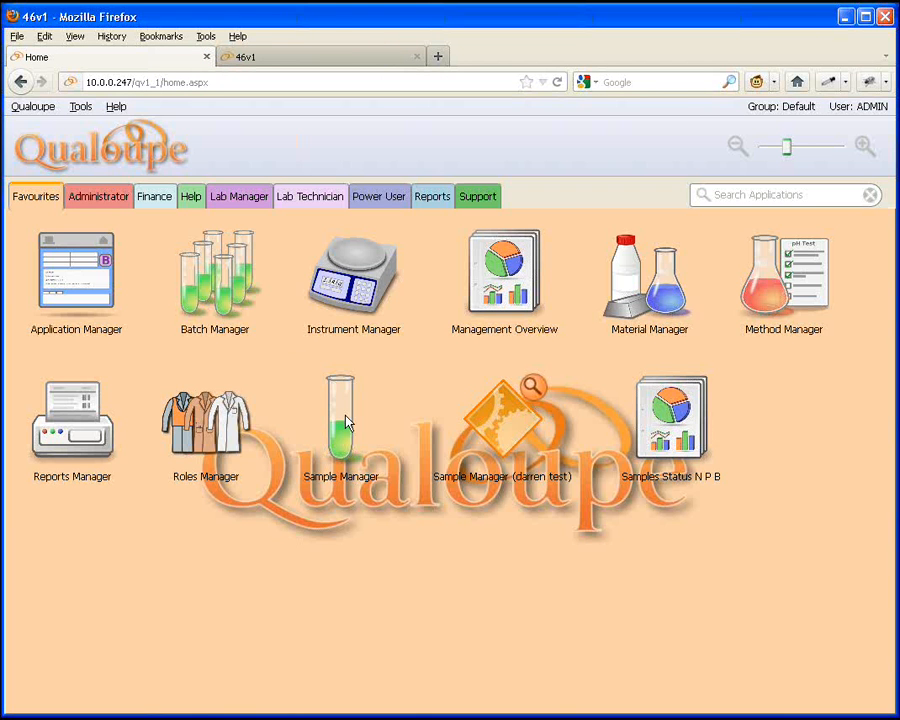
pyautogui.click(345, 423)
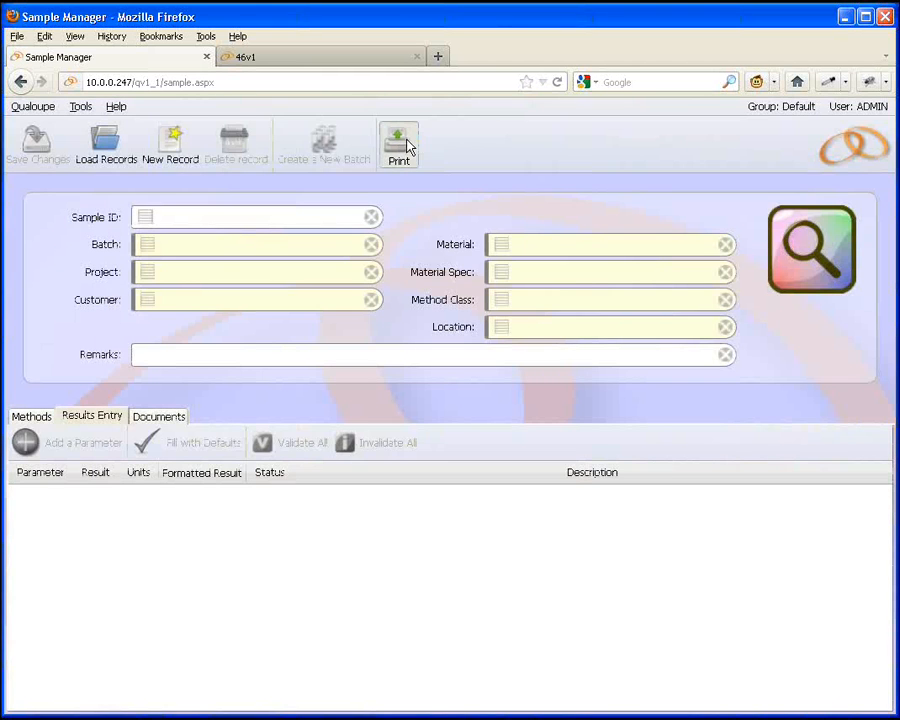
pyautogui.click(407, 146)
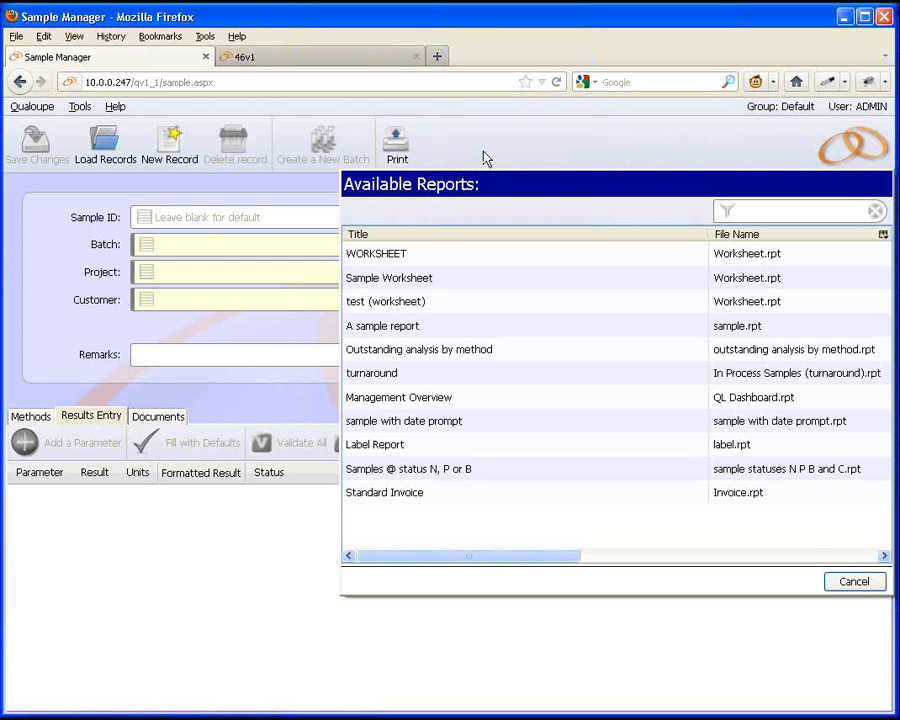
pyautogui.click(851, 582)
# - Show the 46v1 report preview with its full web address highlighted and return to Sample Manager
pyautogui.click(327, 62)
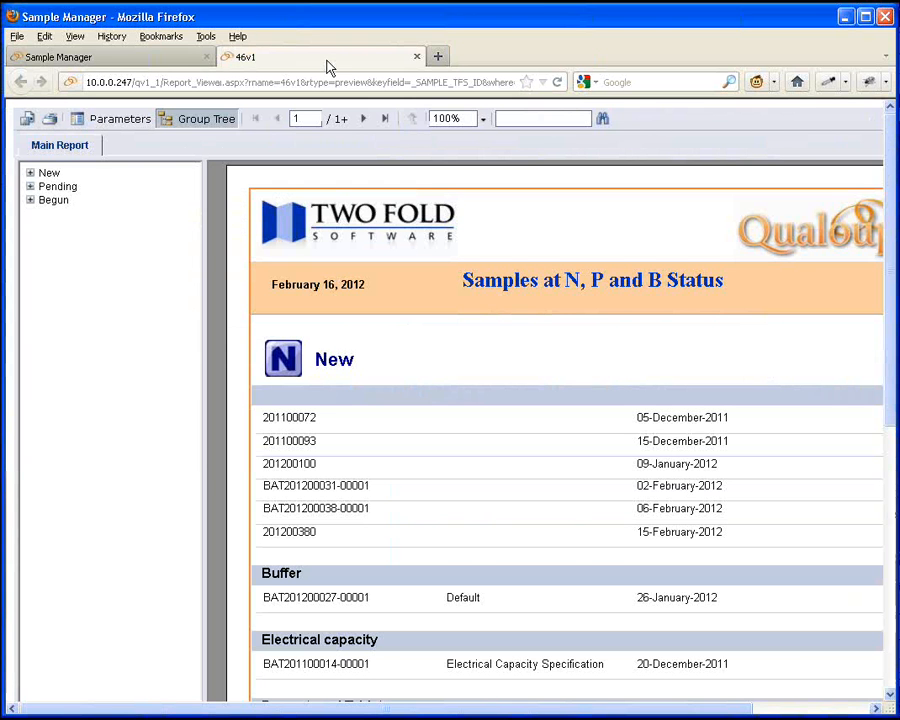
pyautogui.click(476, 80)
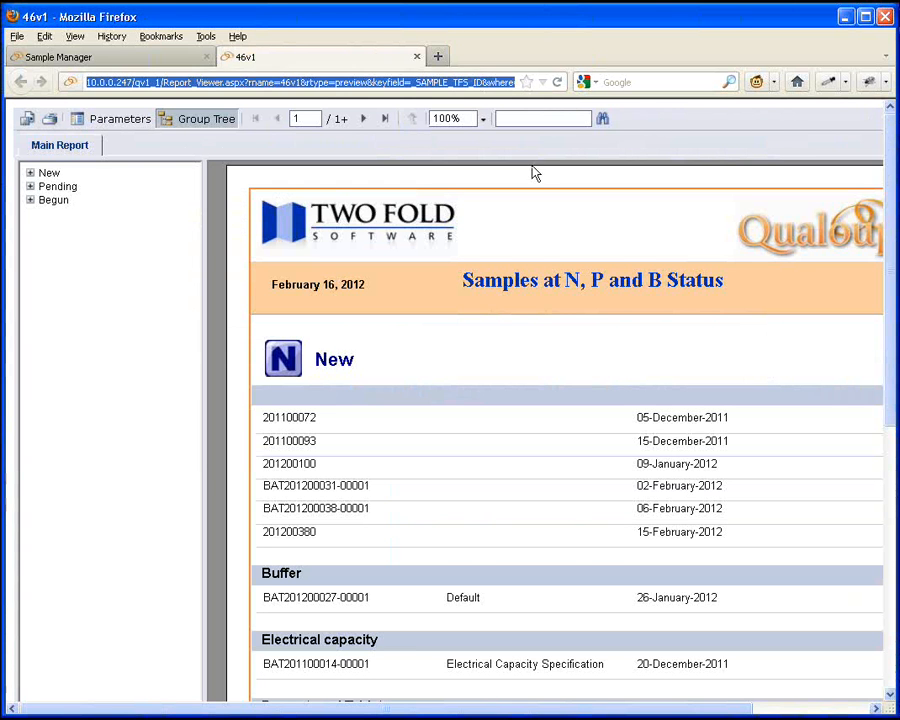
pyautogui.click(110, 57)
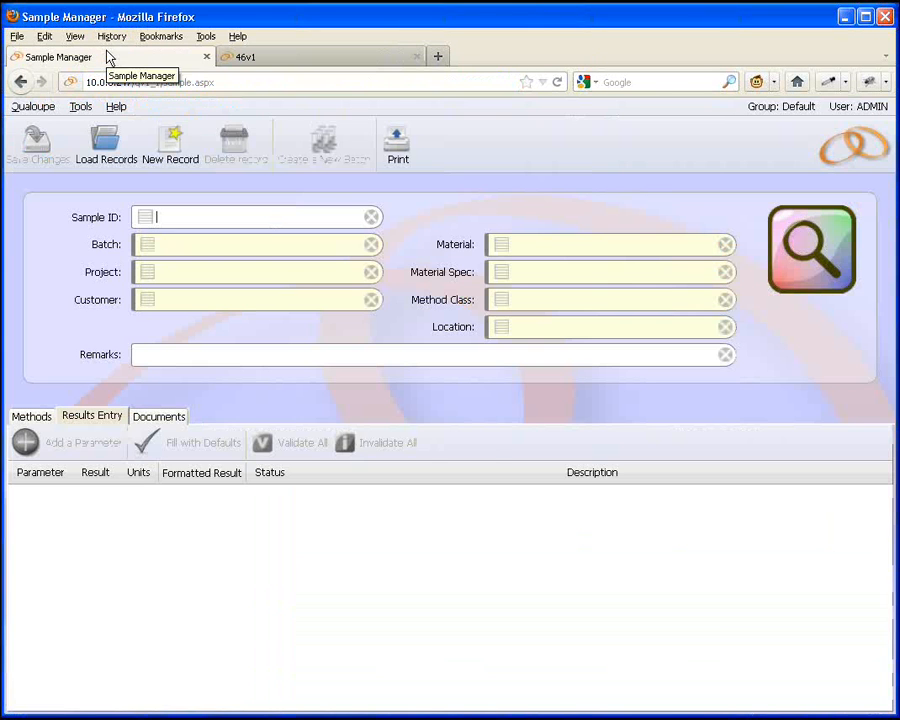
# - Open Application Manager from the home page and display the Samples Status N P B application record
pyautogui.click(851, 141)
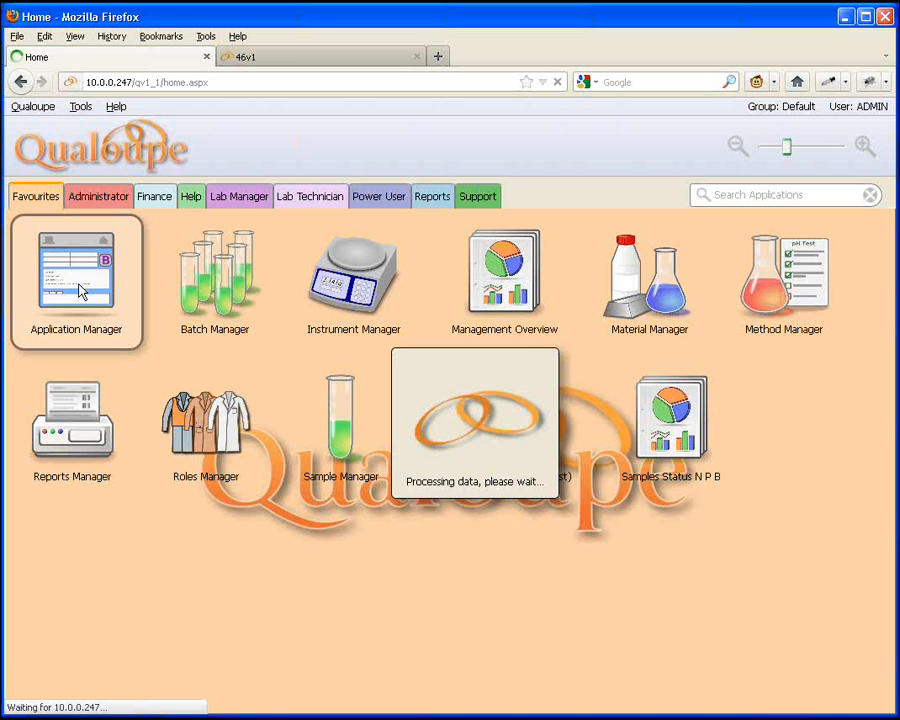
pyautogui.click(80, 290)
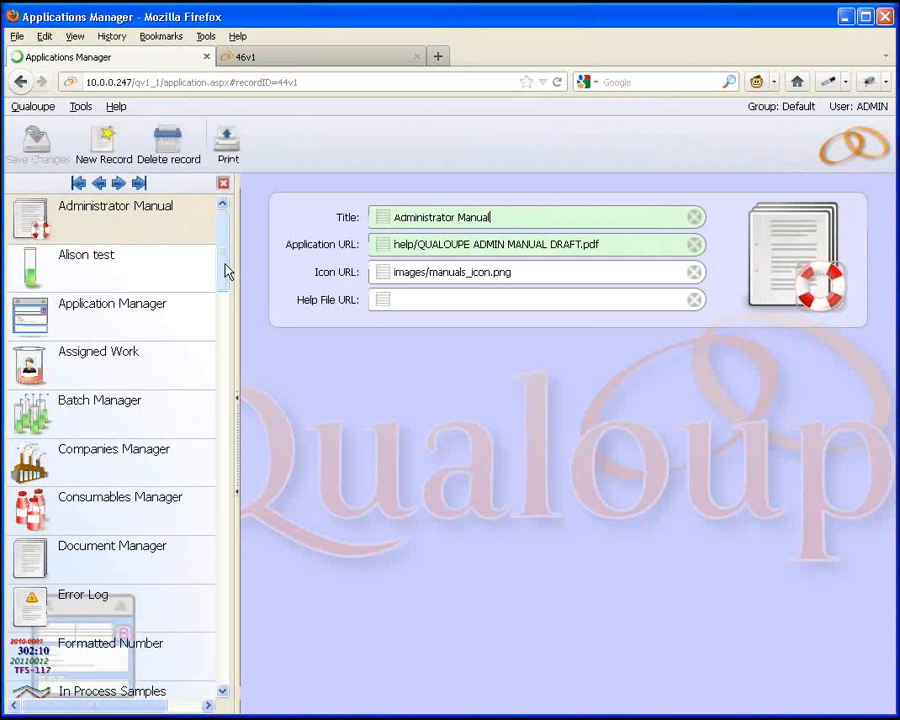
pyautogui.moveTo(225, 271); pyautogui.dragTo(243, 498)
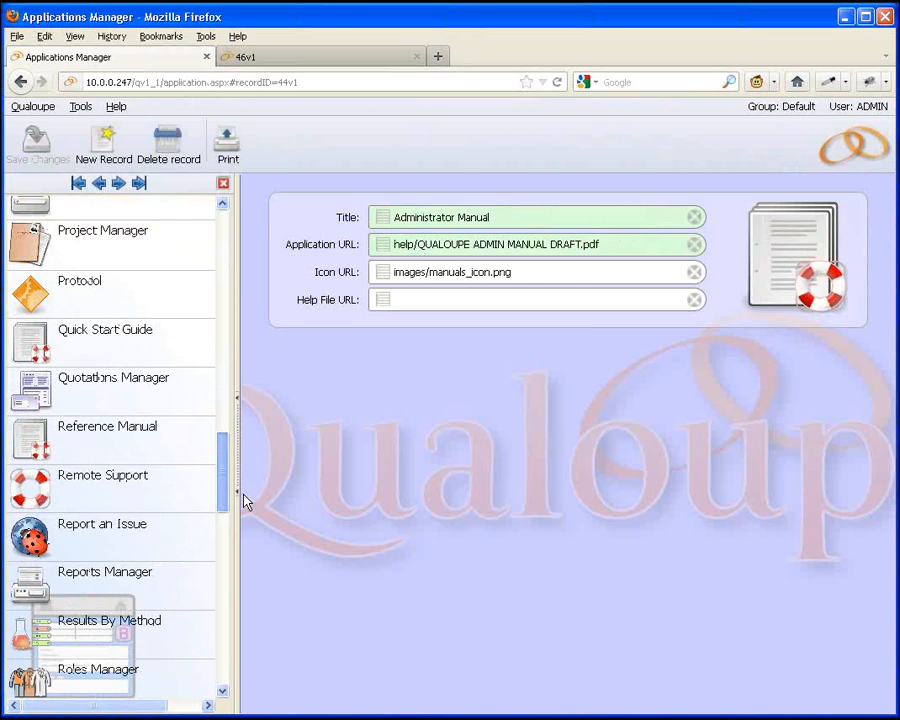
pyautogui.scroll(-5, 155, 515)
pyautogui.click(155, 515)
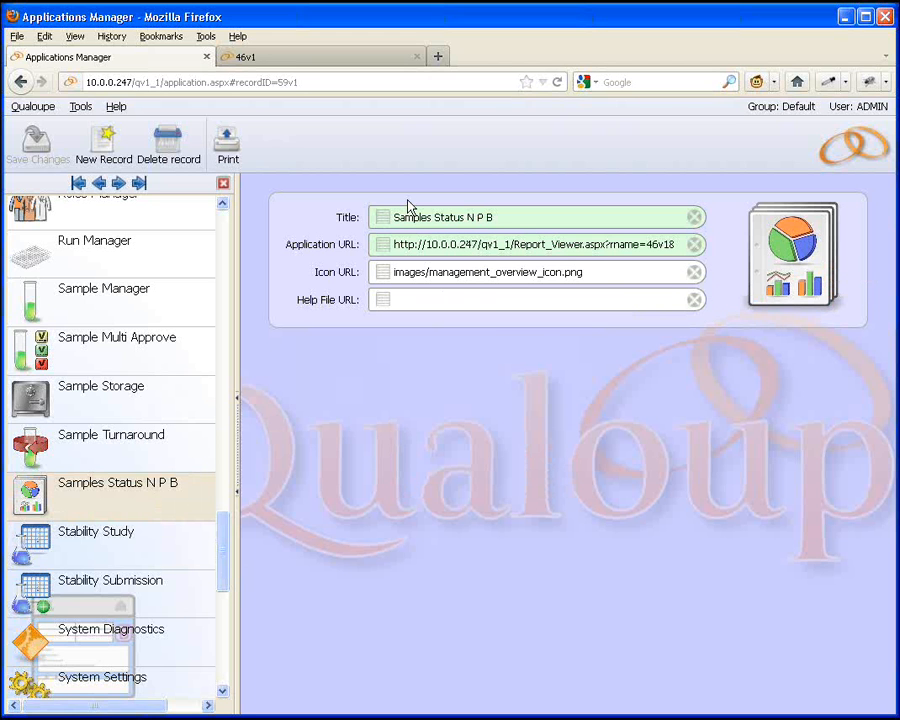
# - Return to the home page and open Roles Manager
pyautogui.click(873, 152)
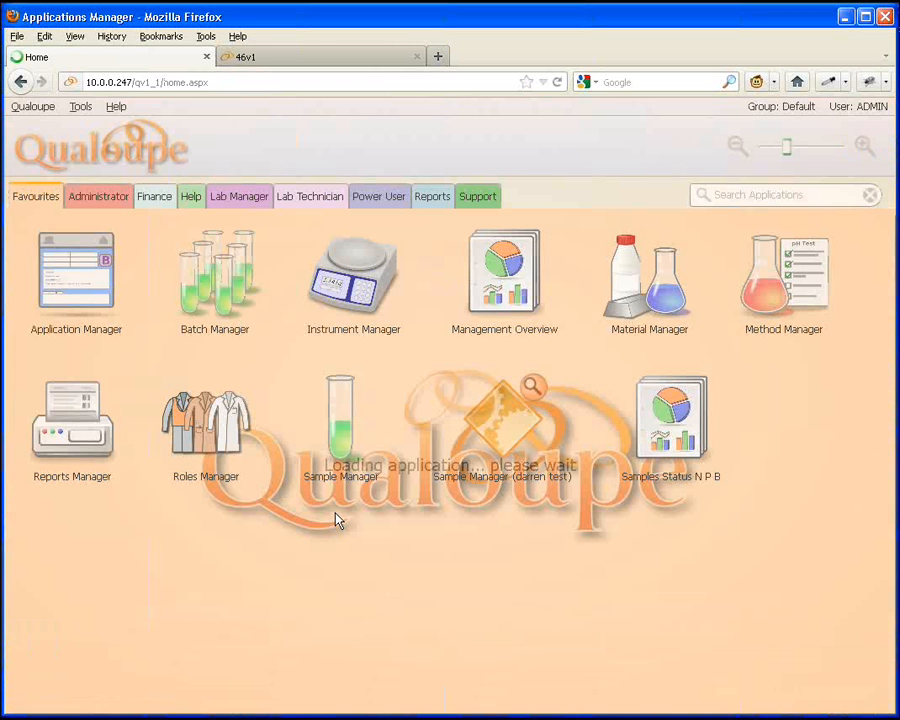
pyautogui.click(210, 440)
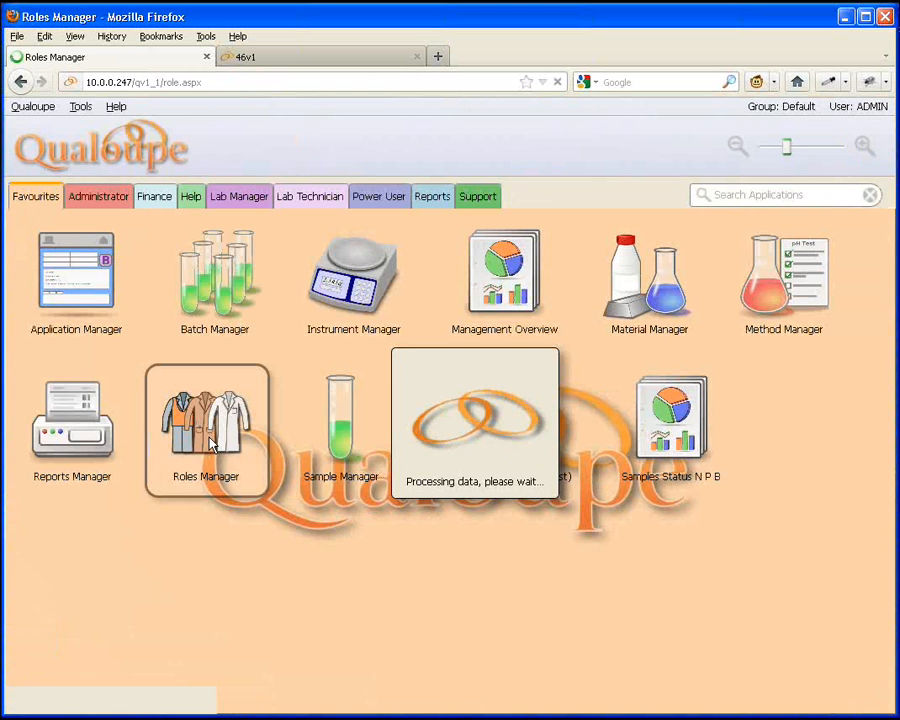